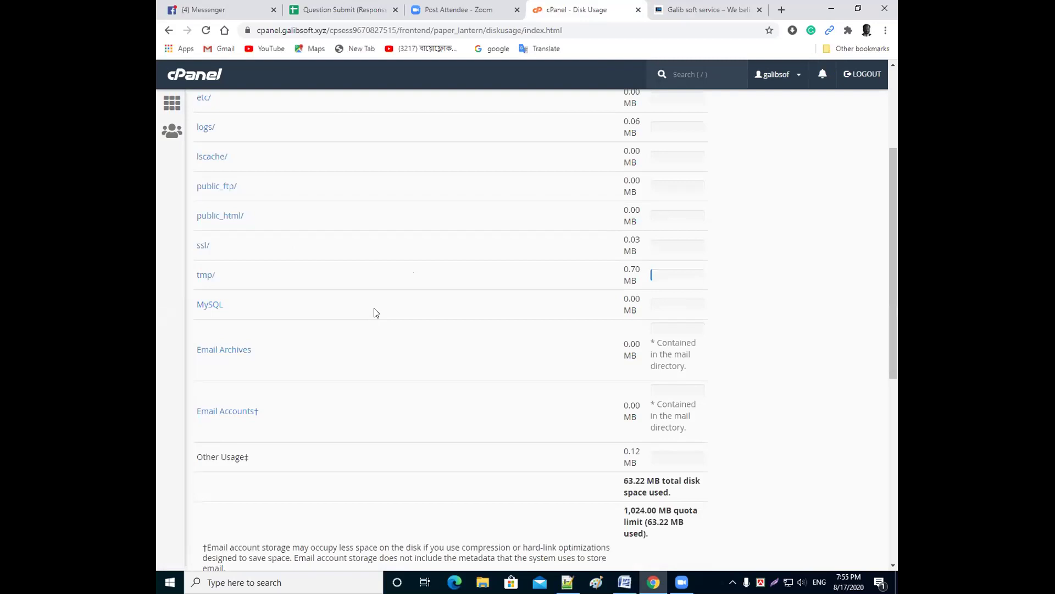
Open the 60.48 MB .trash directory from the Disk Usage table in File Manager
scroll(376, 312, "down", 4)
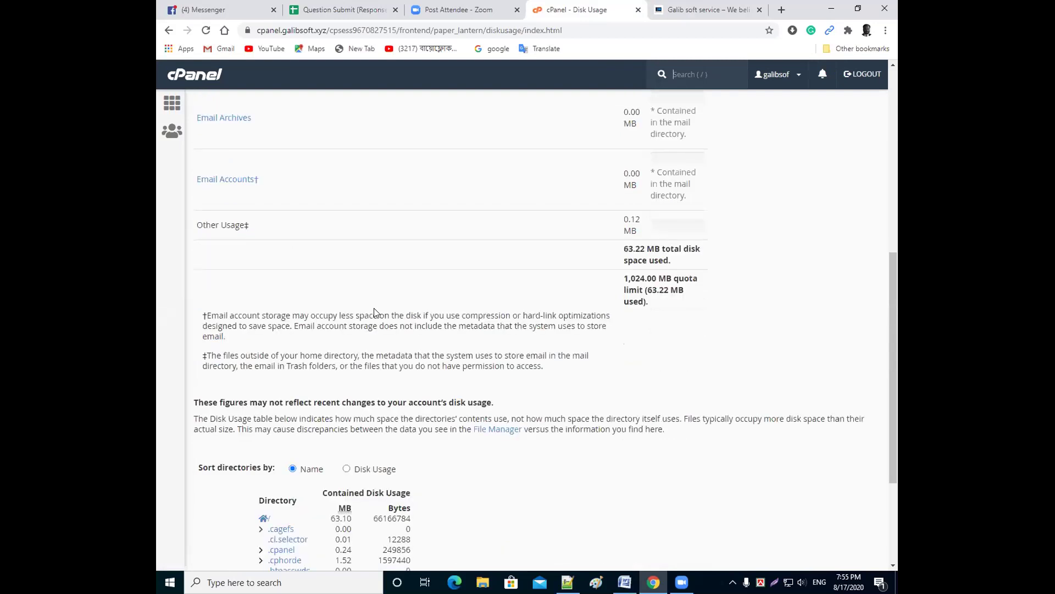
scroll(373, 312, "down", 3)
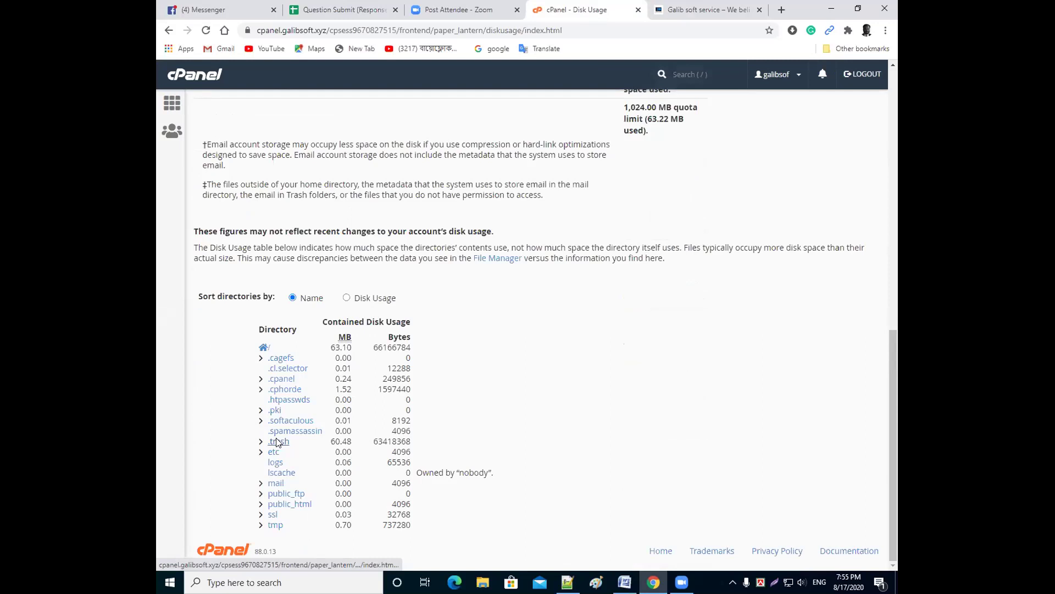
left_click(278, 441)
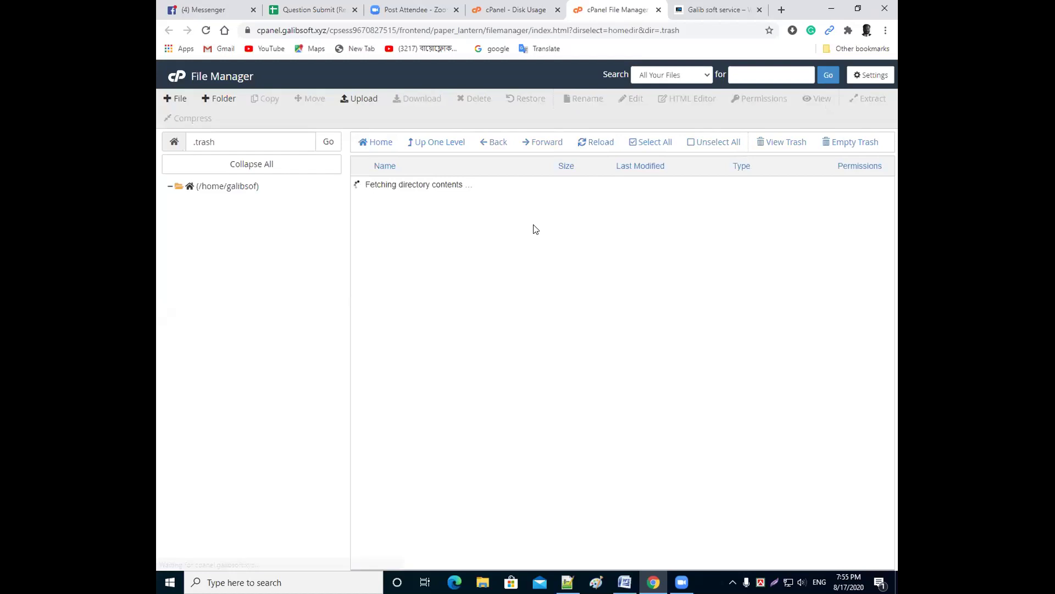
Select all the old WordPress files in .trash and delete them
left_click(647, 145)
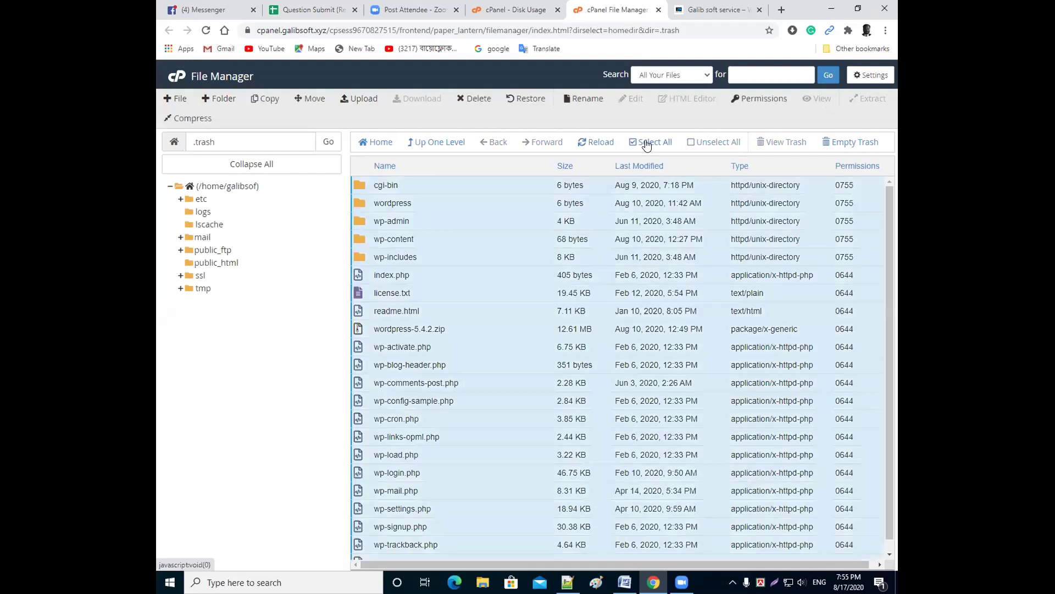
left_click(472, 99)
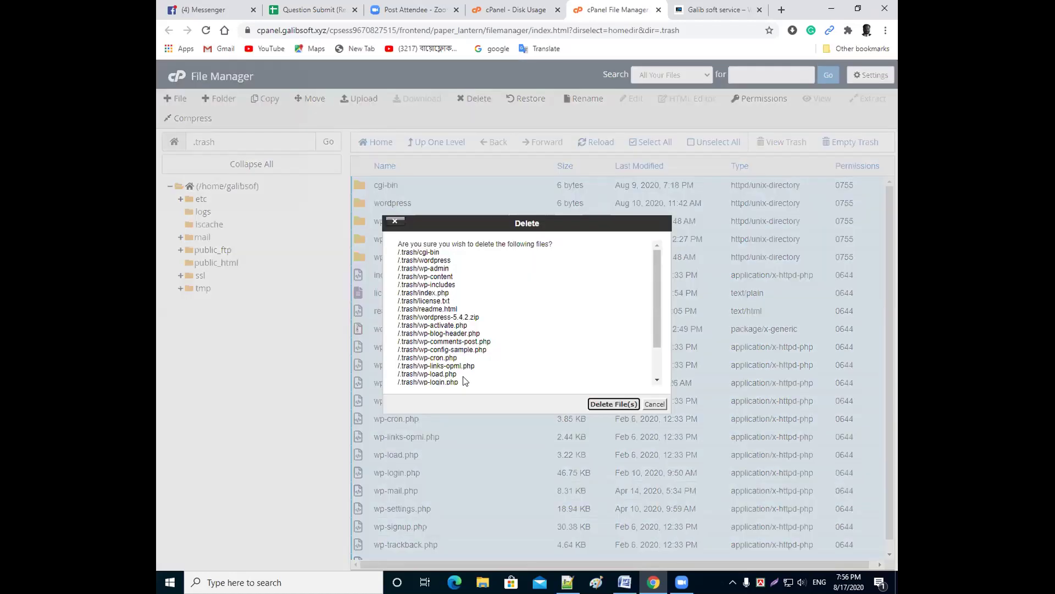
scroll(598, 326, "down", 2)
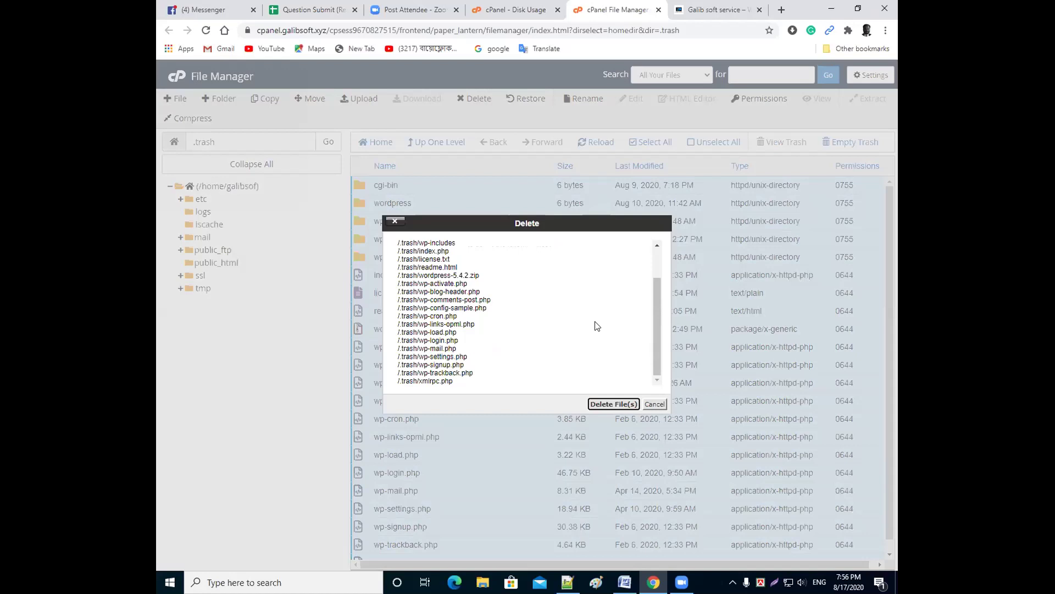
left_click(603, 405)
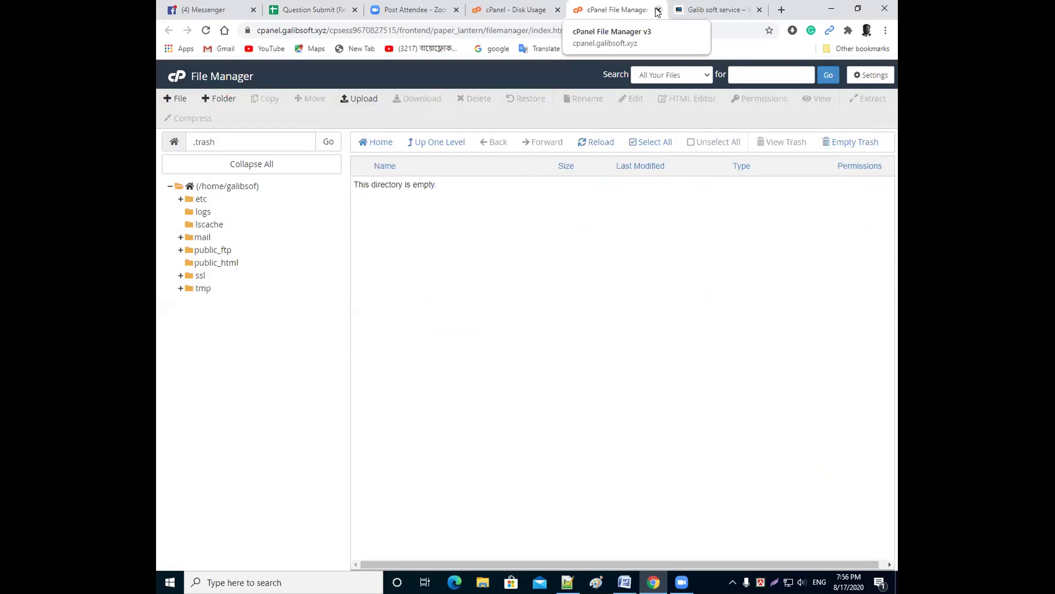
Return to Disk Usage and open the home directory in File Manager
left_click(657, 10)
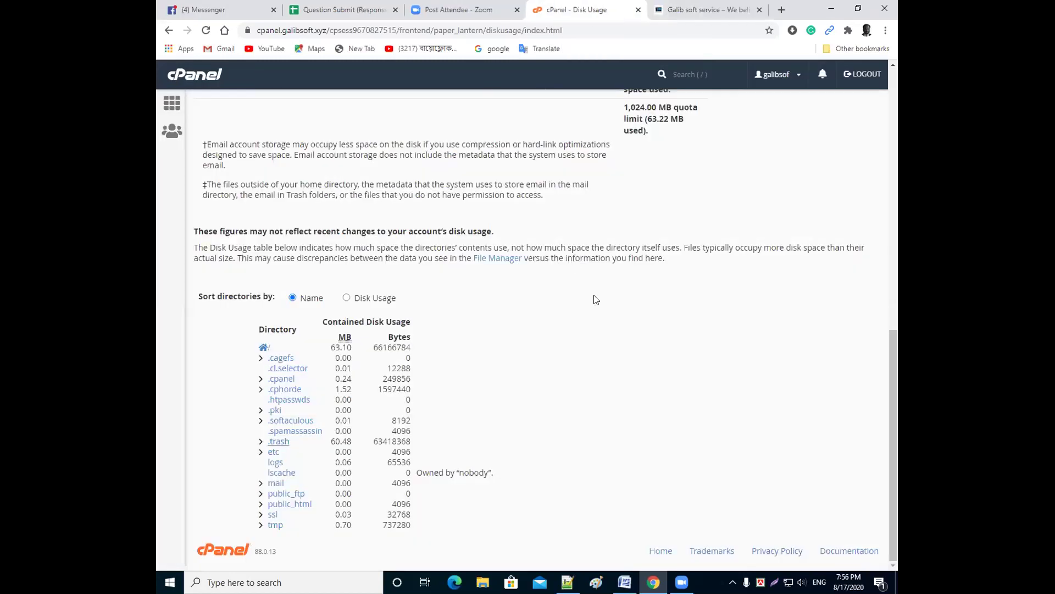
scroll(597, 299, "up", 10)
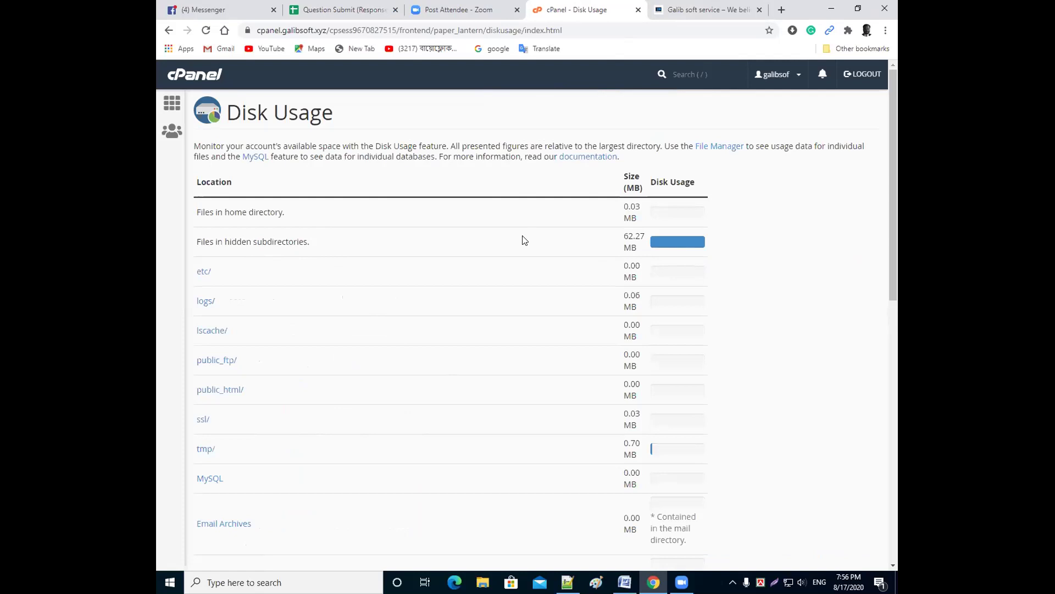
scroll(523, 242, "down", 10)
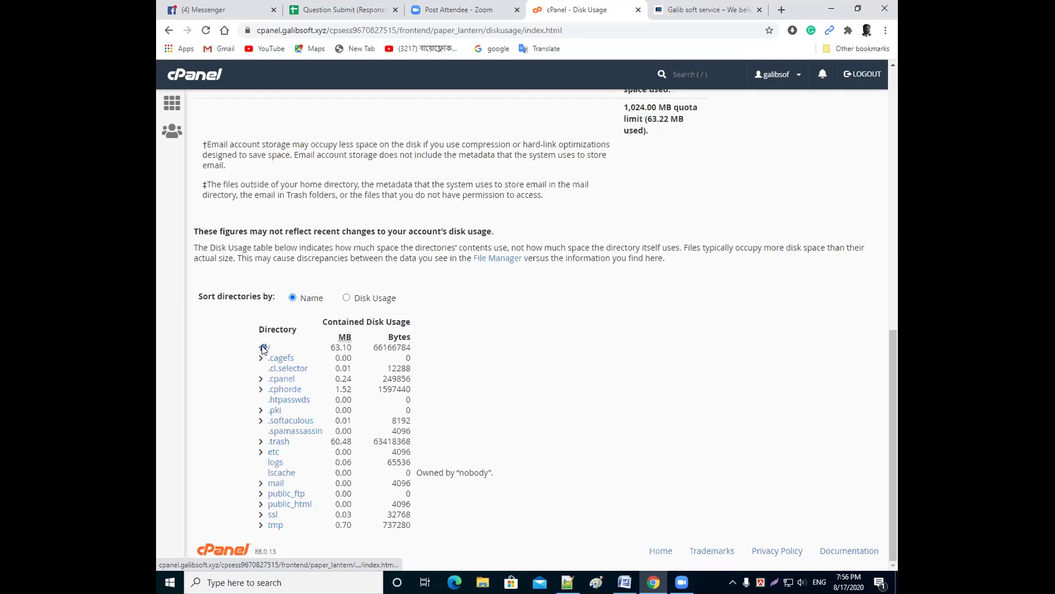
left_click(263, 348)
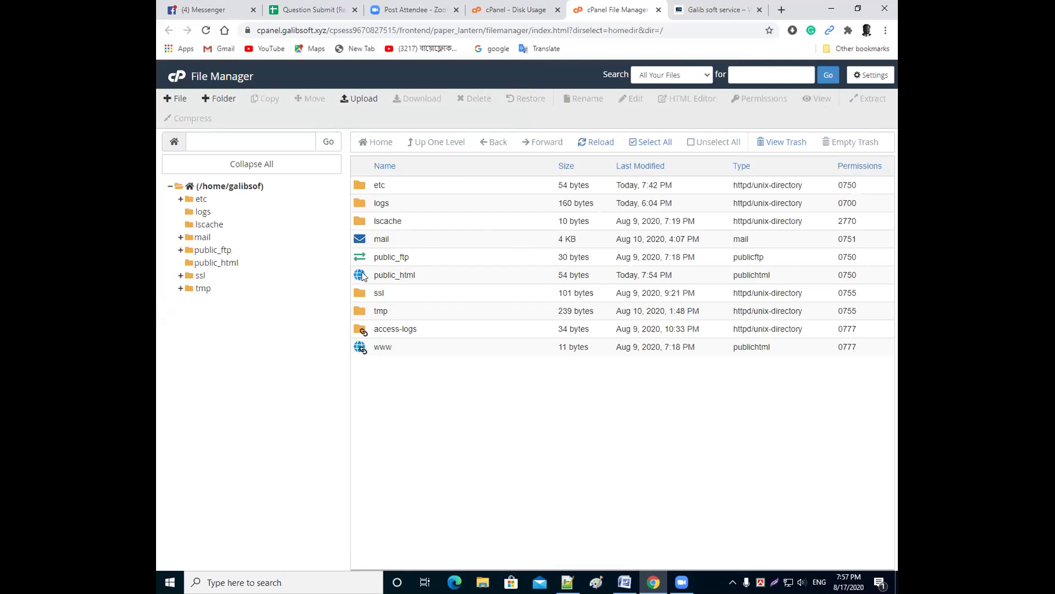
Inspect the public_html, public_ftp, mail and lscache folders, ending on tmp
left_click(209, 264)
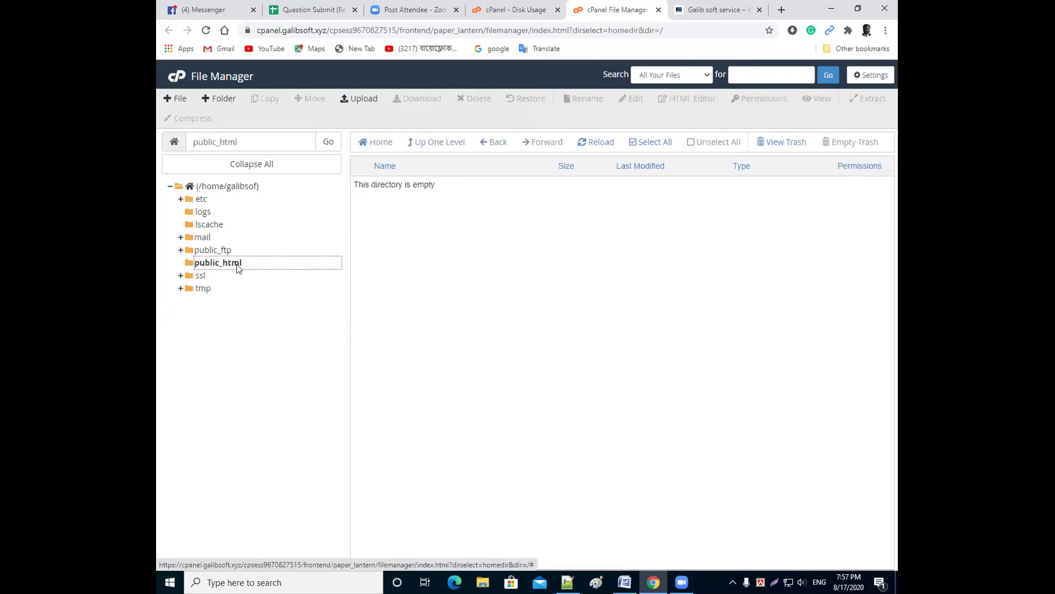
left_click(206, 251)
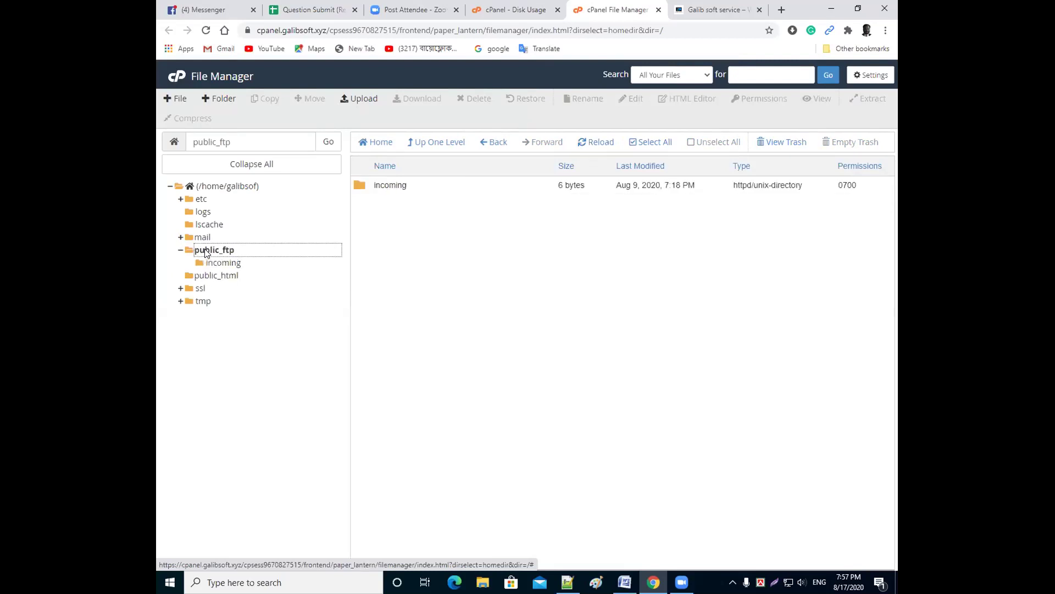
left_click(204, 238)
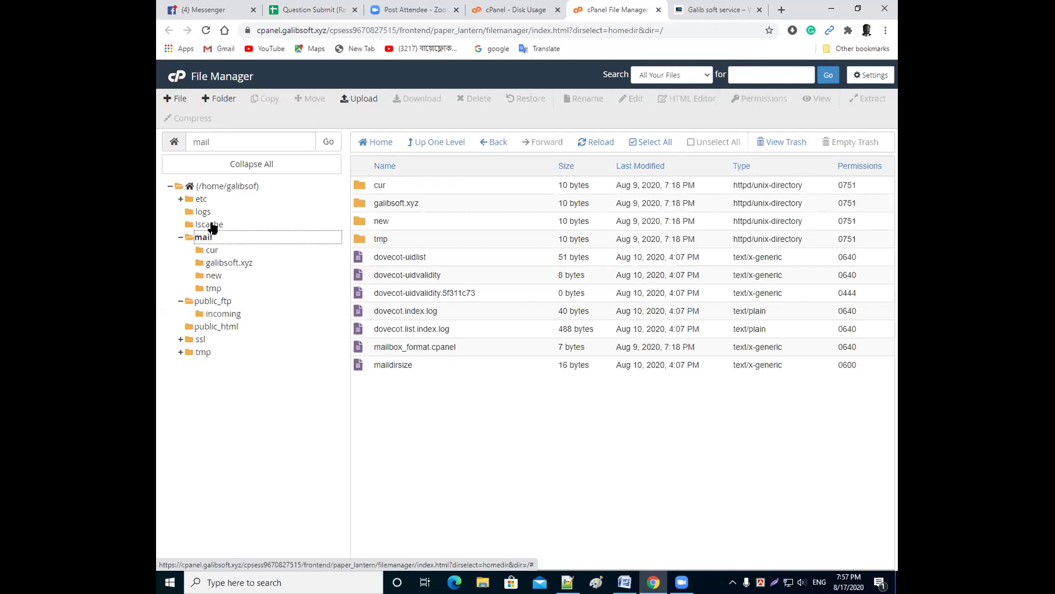
left_click(210, 222)
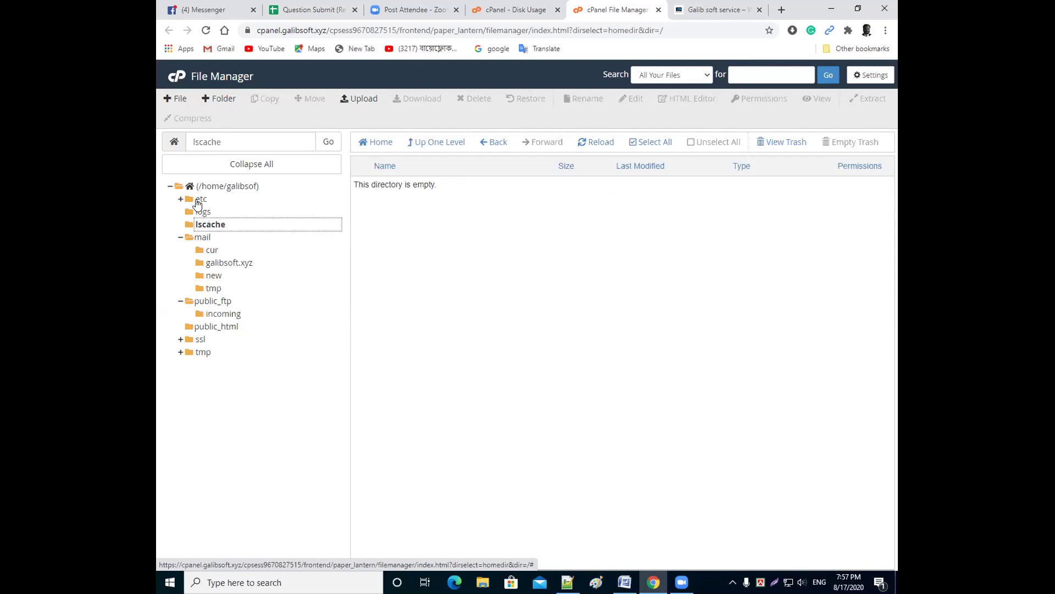
left_click(207, 353)
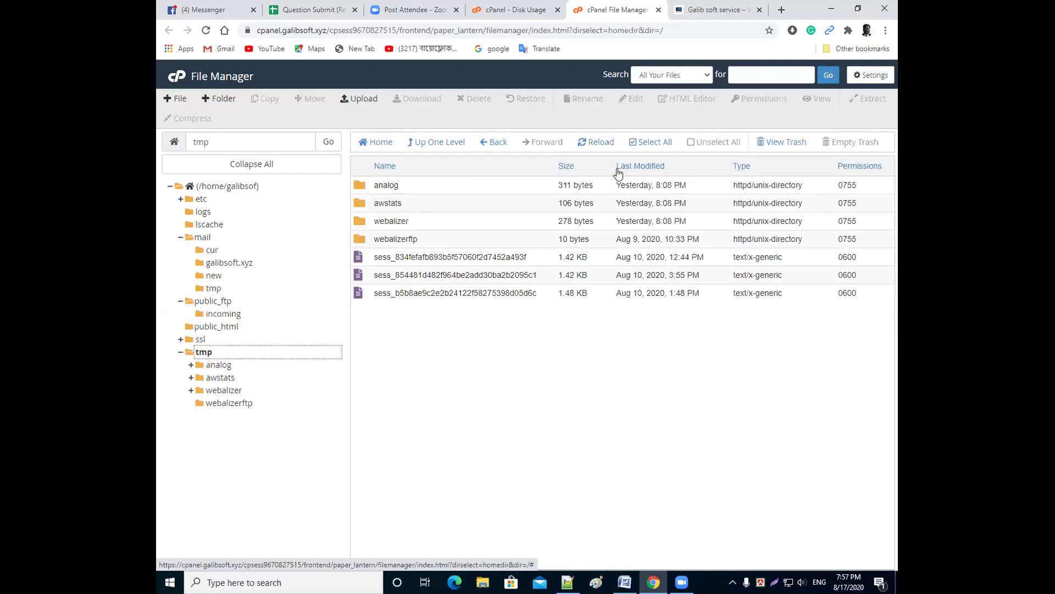
Permanently delete all tmp contents (analog, awstats, webalizer, webalizerftp, session files), skipping the trash
left_click(652, 145)
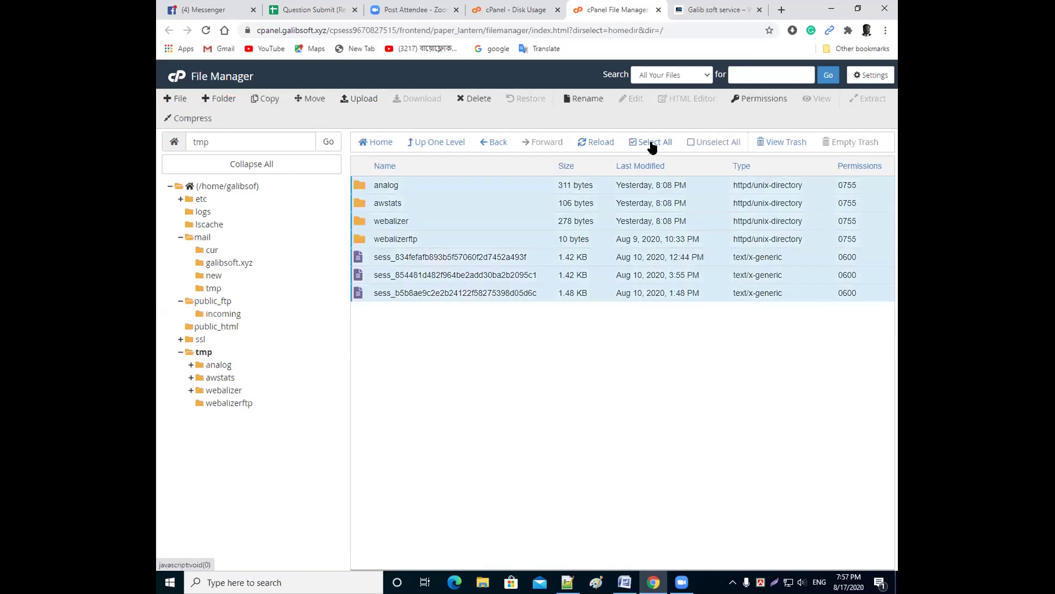
left_click(477, 99)
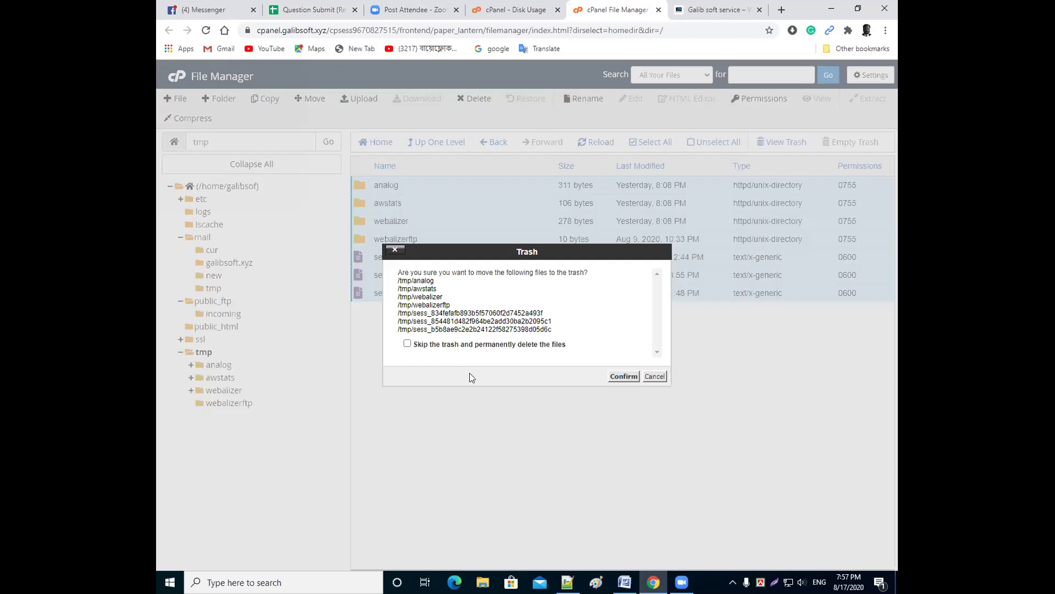
left_click(408, 344)
left_click(618, 377)
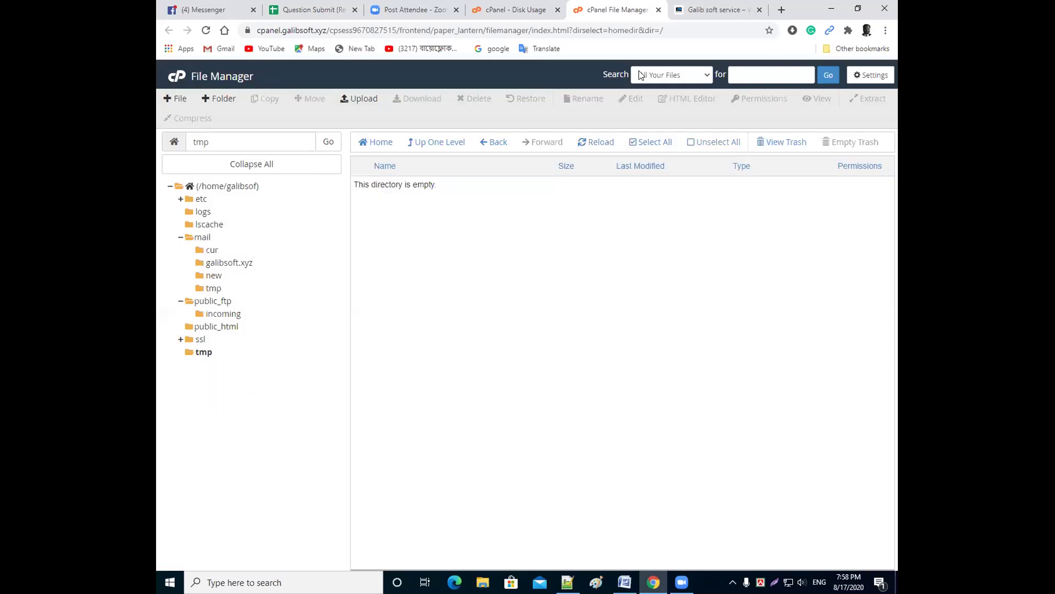
Back on Disk Usage, open the .cl.selector folder in File Manager
left_click(658, 10)
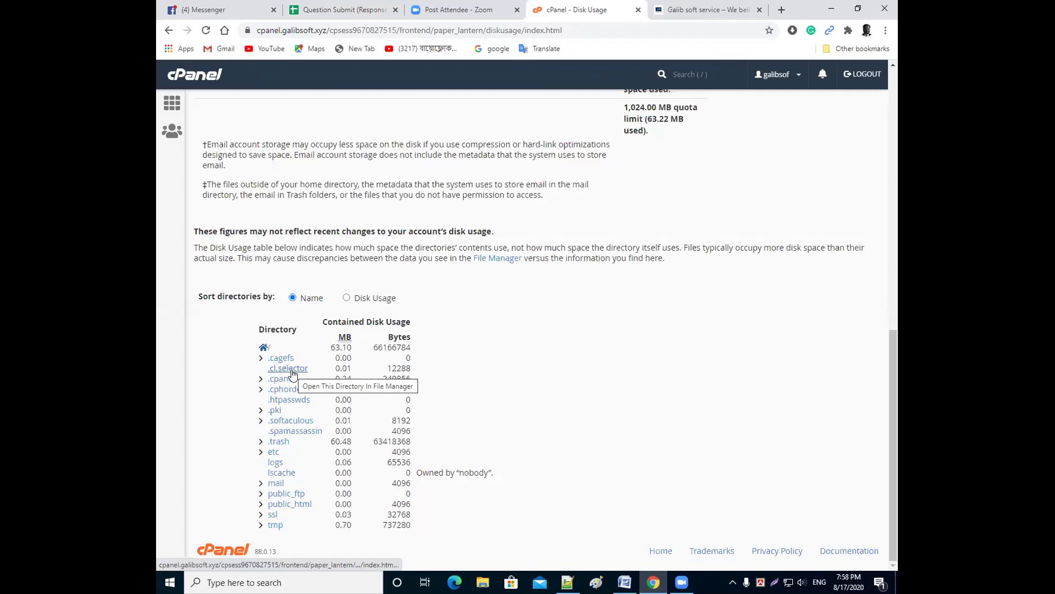
left_click(288, 368)
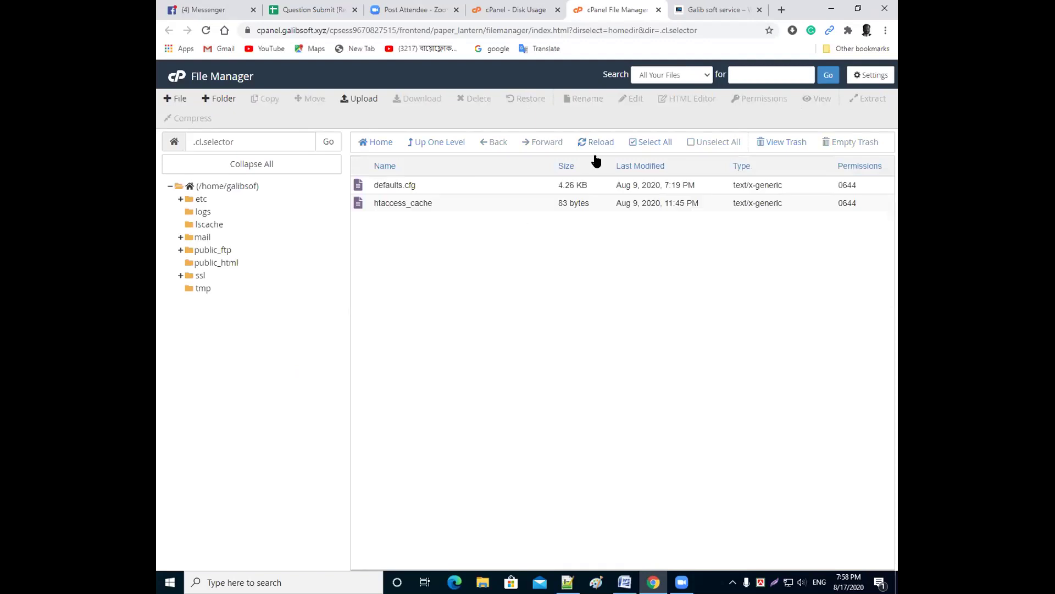
Permanently delete defaults.cfg and htaccess_cache from .cl.selector, skipping the trash
left_click(642, 144)
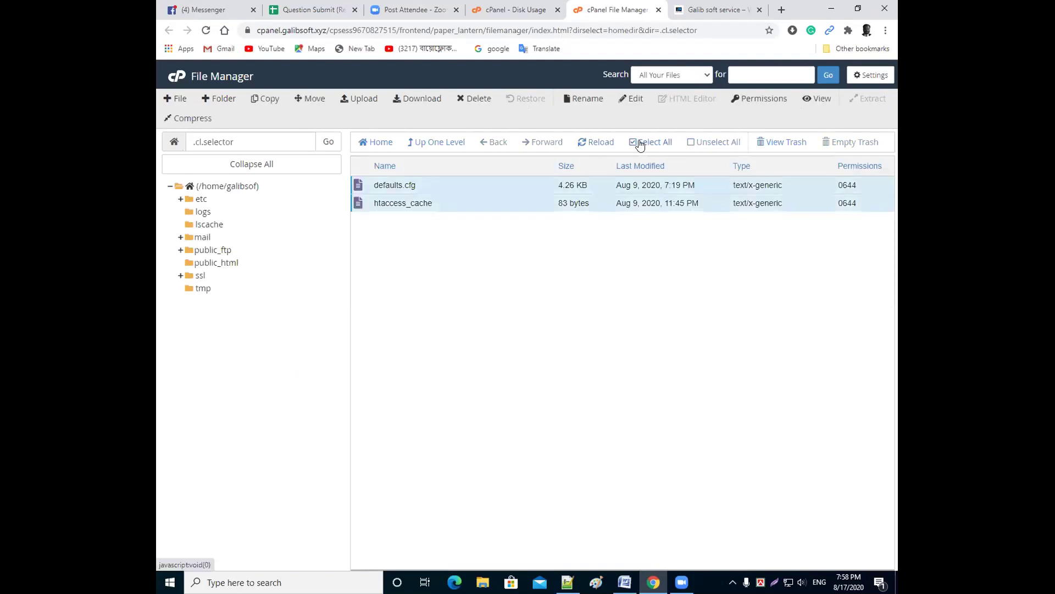
left_click(474, 99)
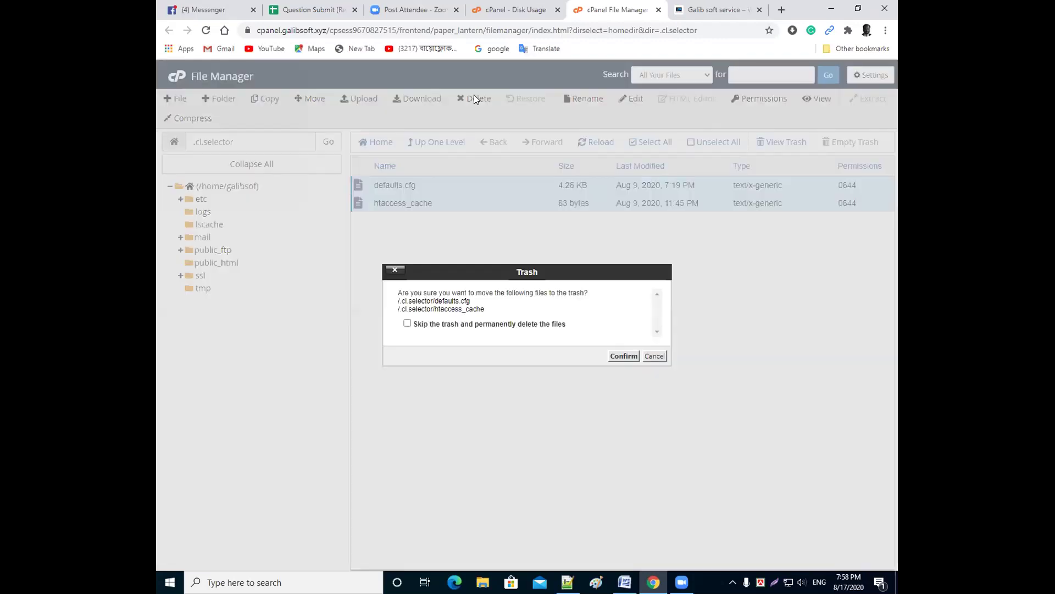
left_click(407, 323)
left_click(613, 362)
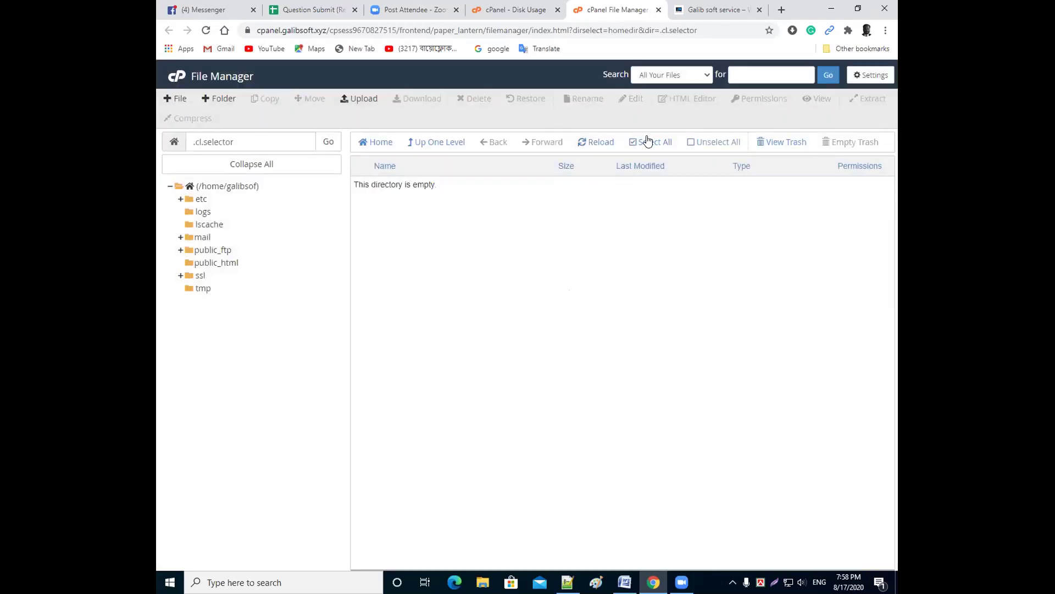
Reopen .cl.selector to confirm it is now empty, then close File Manager
left_click(658, 9)
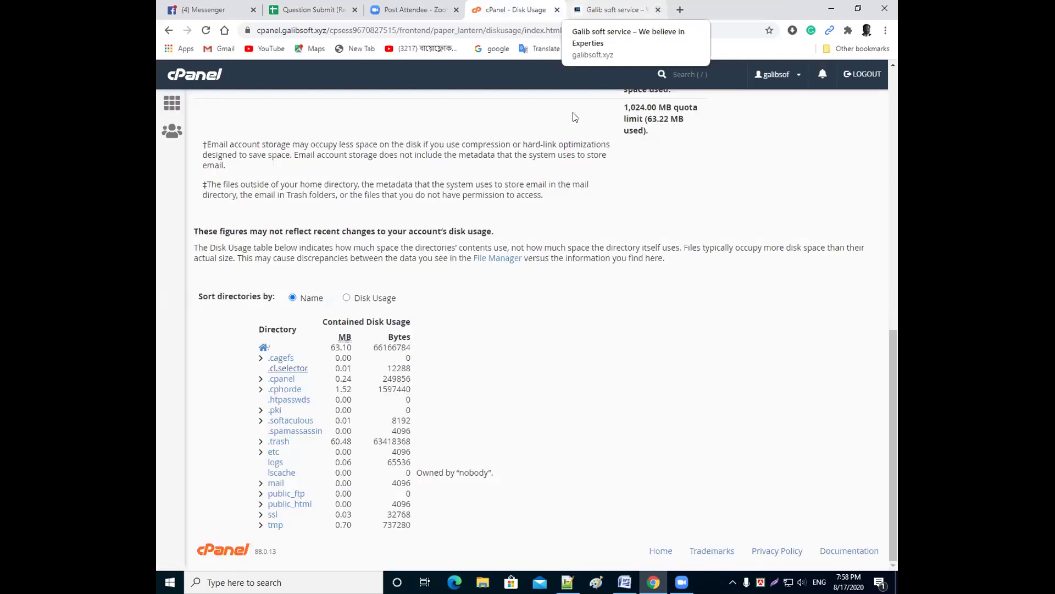
left_click(295, 369)
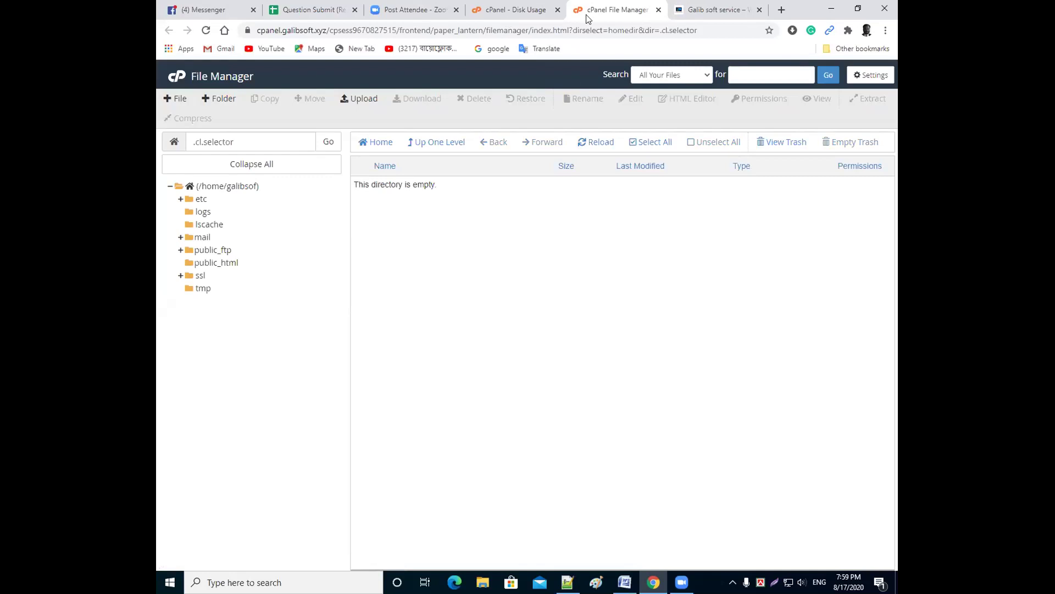
left_click(658, 11)
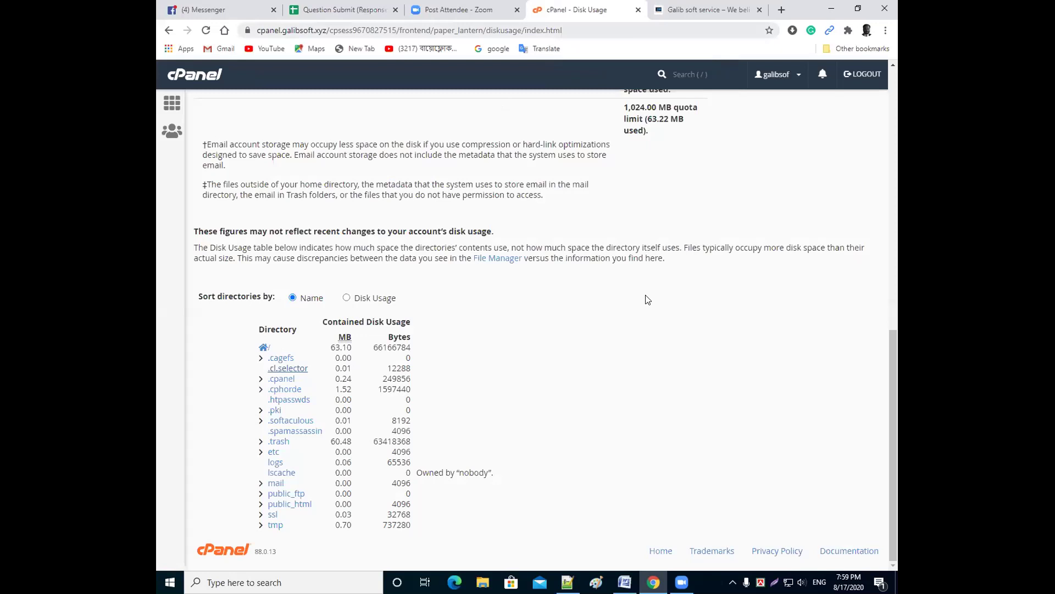
Go back to the main cPanel dashboard and scroll down to Billing & Support
scroll(627, 234, "up", 6)
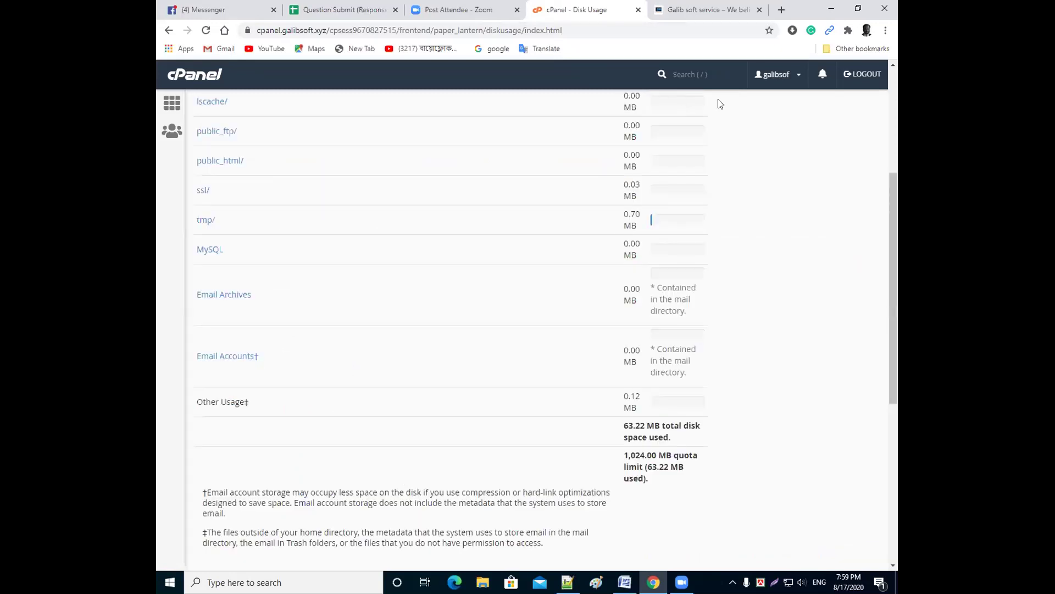
left_click(170, 104)
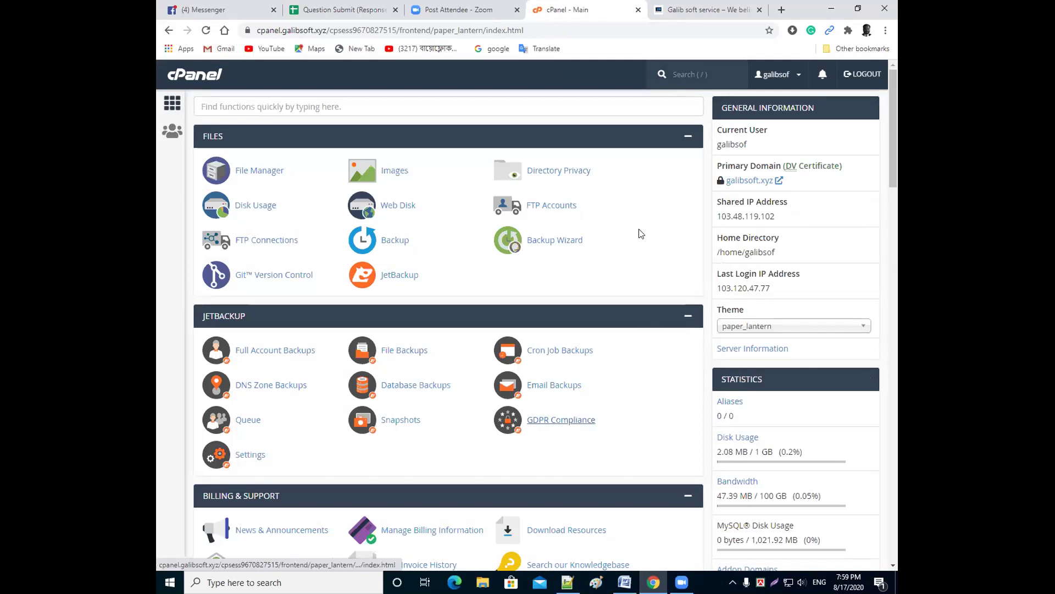
scroll(639, 231, "down", 3)
Reload galibsoft.xyz to confirm it shows an empty Index of /, then close that tab
left_click(681, 12)
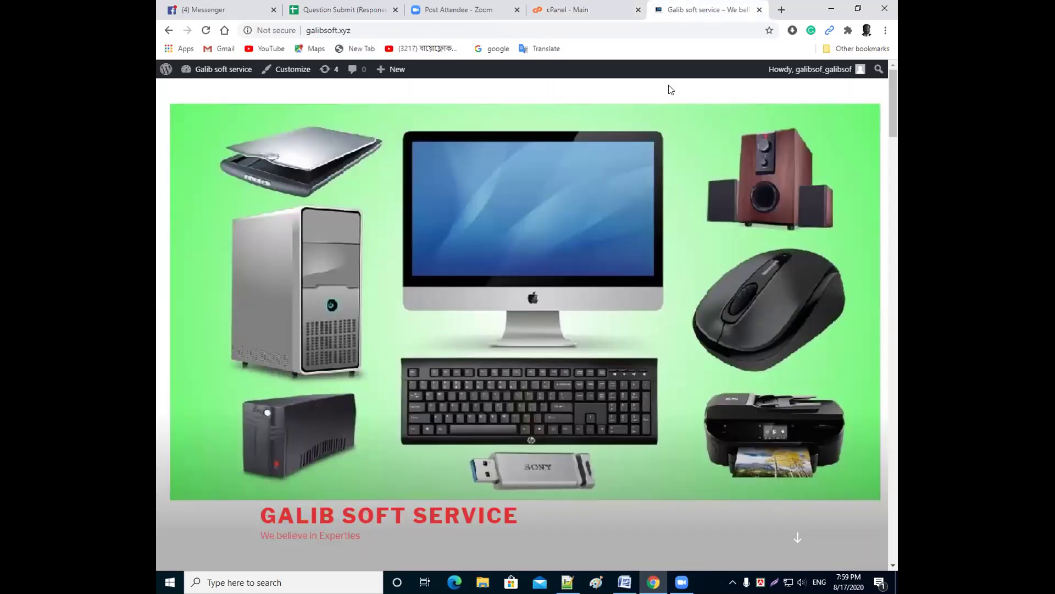
left_click(206, 31)
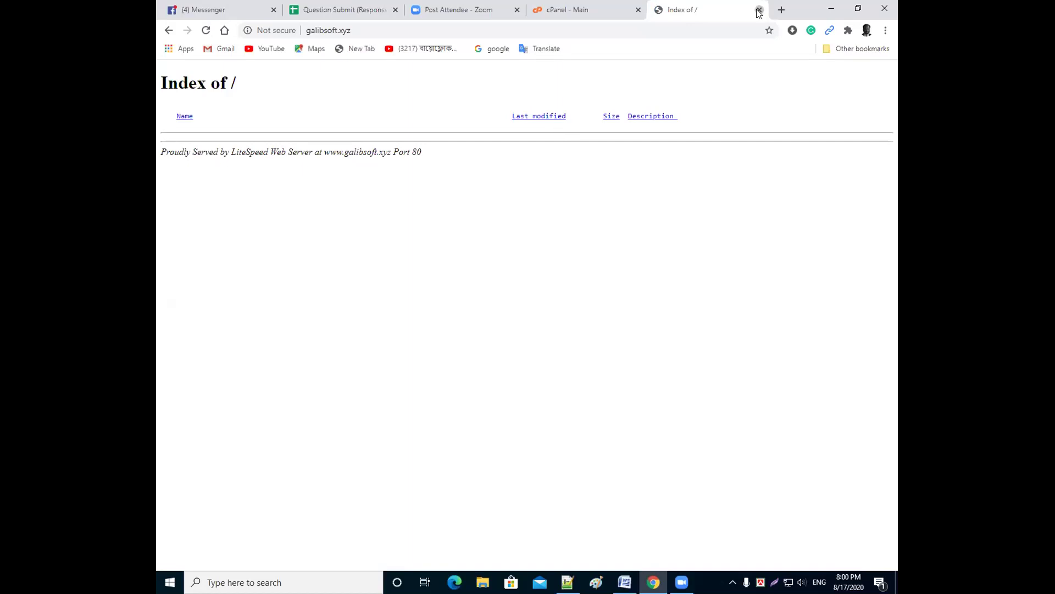
key("ctrl+w")
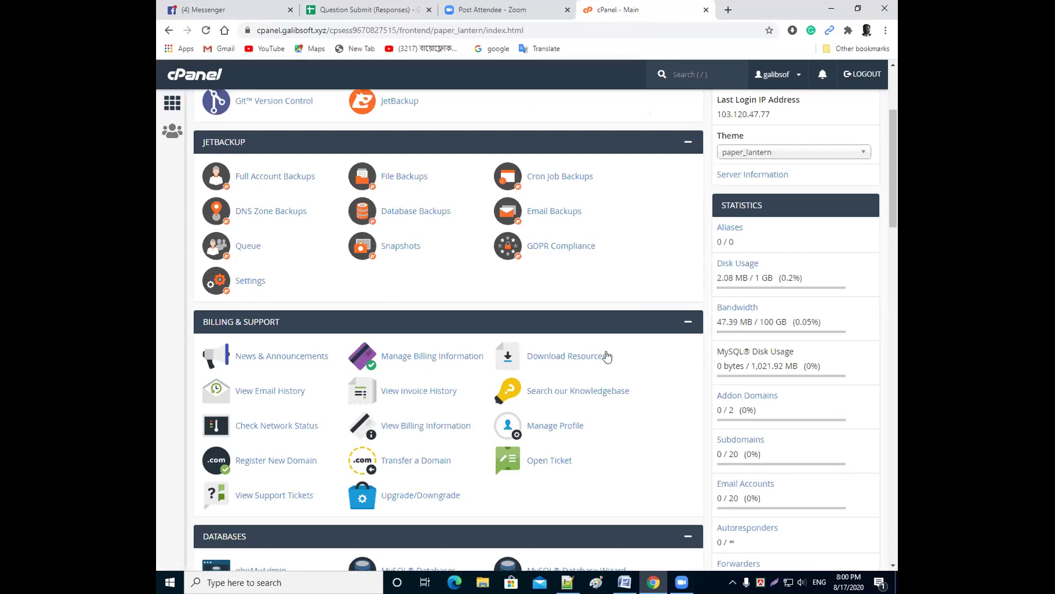
Find the Software section on the dashboard and launch Softaculous Apps Installer
scroll(606, 356, "down", 5)
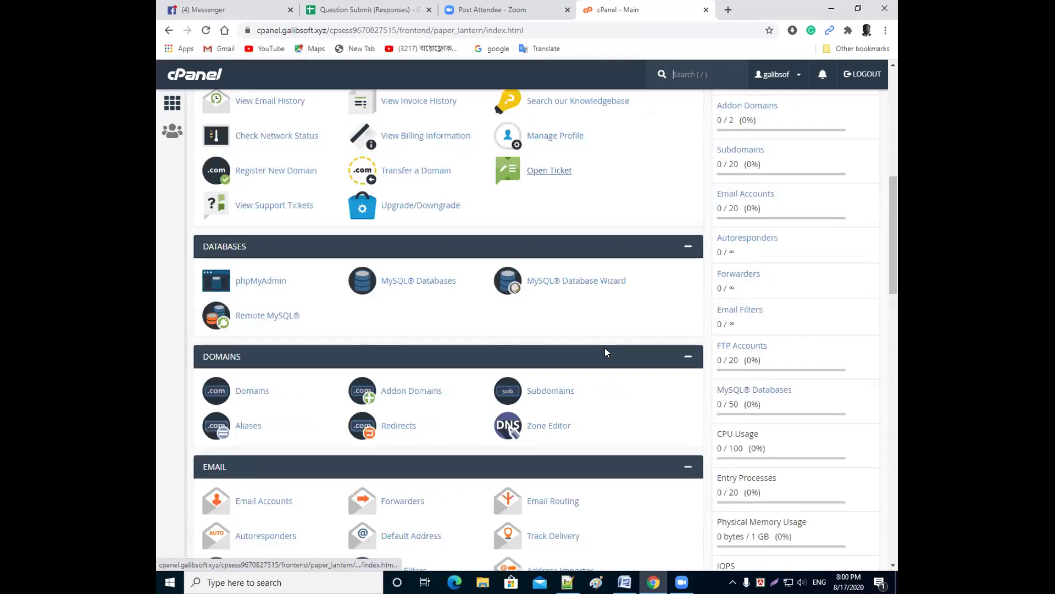
scroll(606, 352, "down", 3)
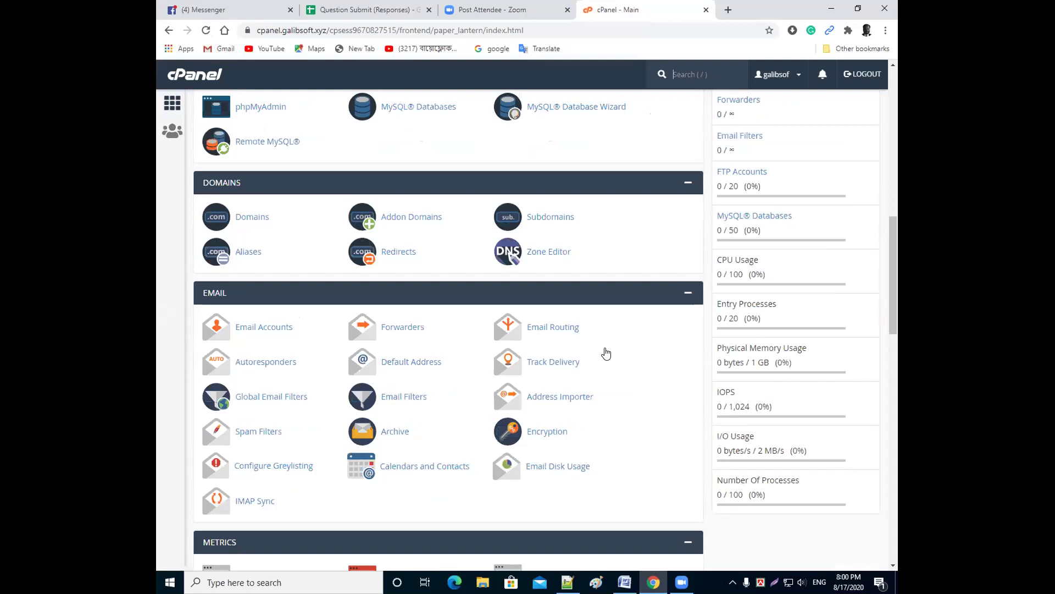
scroll(607, 352, "down", 10)
scroll(585, 416, "down", 4)
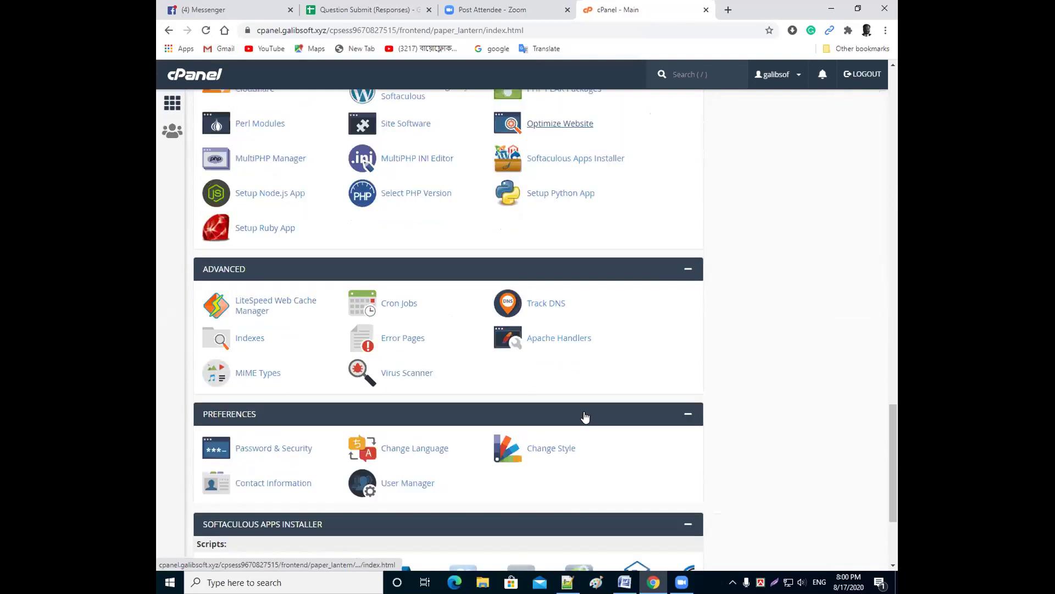
scroll(586, 415, "down", 3)
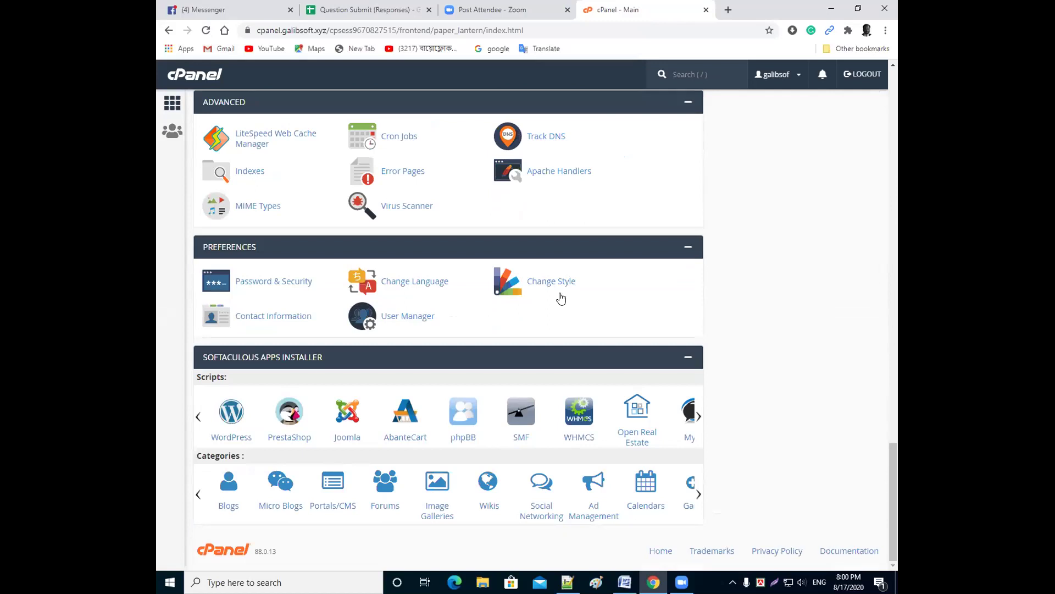
scroll(562, 297, "up", 6)
scroll(560, 294, "up", 1)
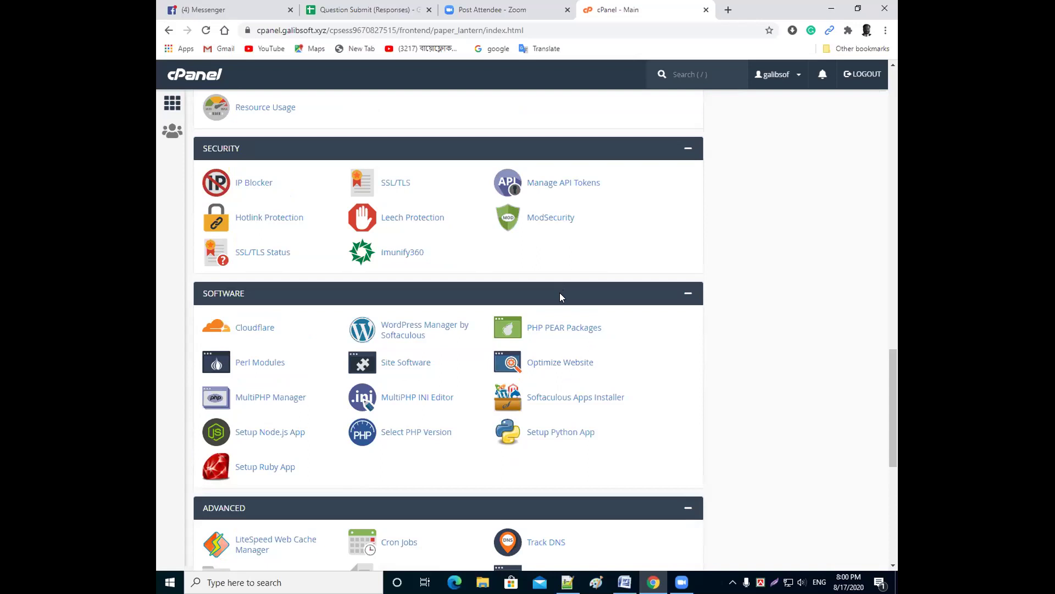
scroll(559, 291, "up", 3)
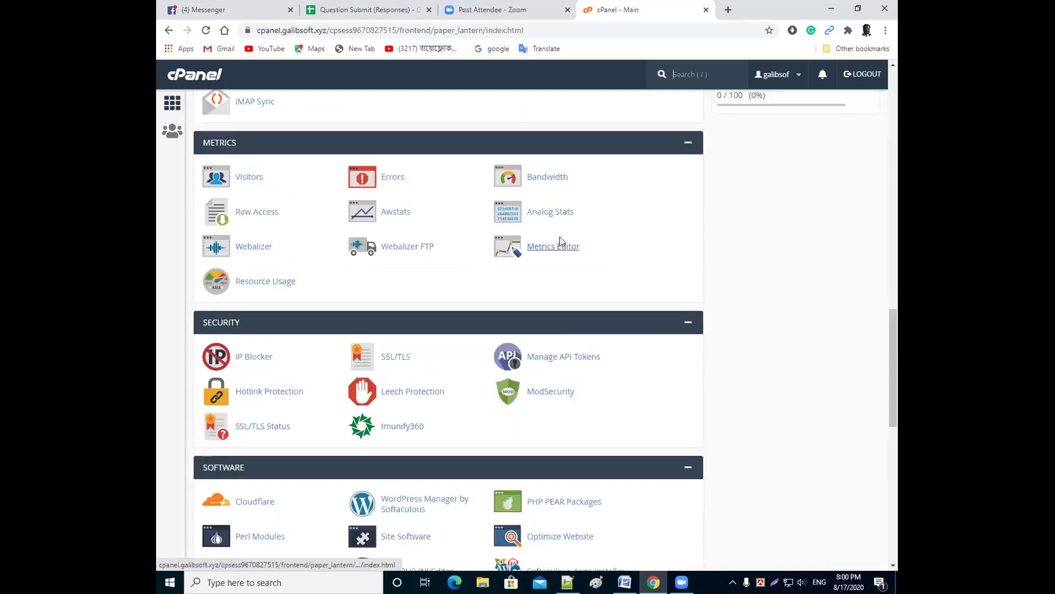
scroll(559, 240, "up", 4)
scroll(566, 275, "up", 1)
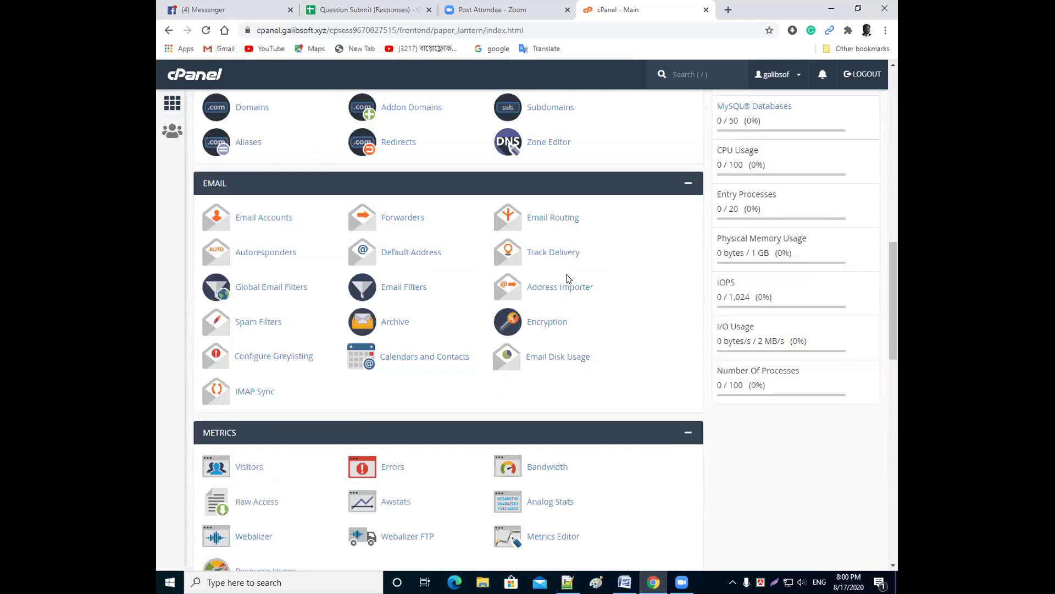
scroll(566, 274, "up", 3)
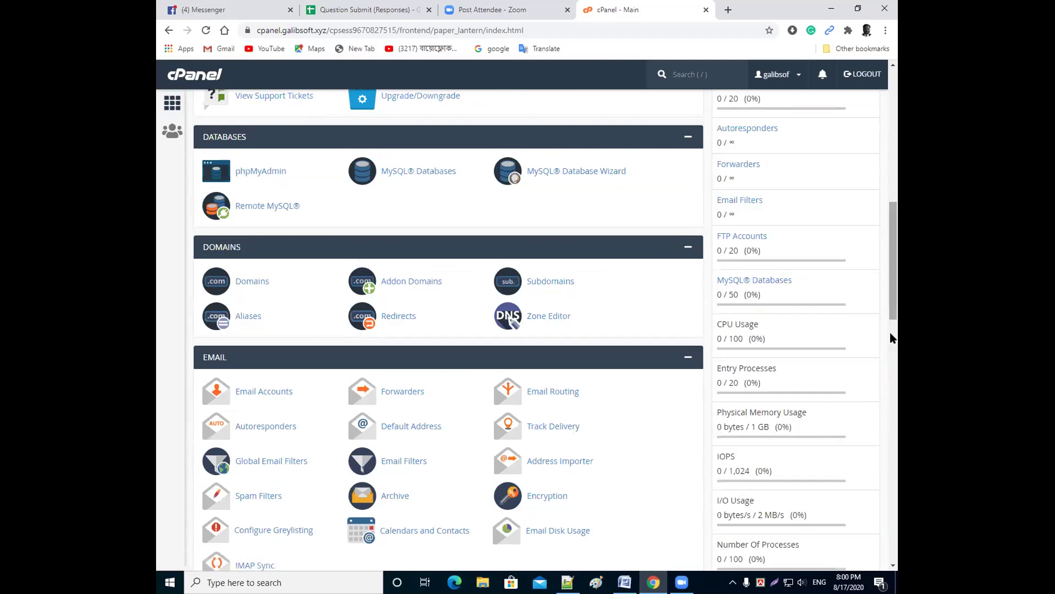
scroll(889, 332, "down", 3)
scroll(891, 385, "down", 3)
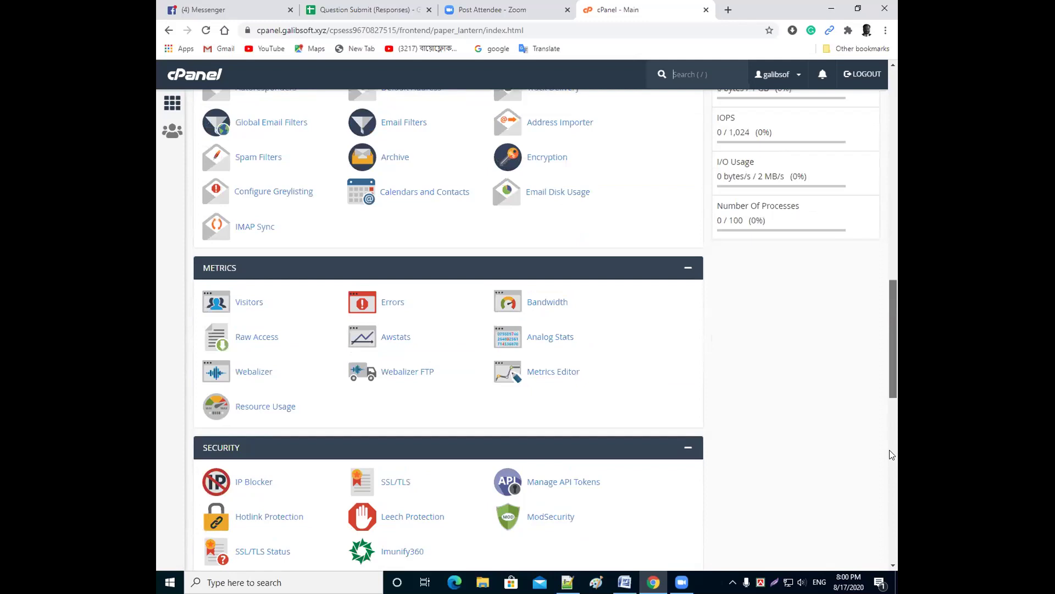
scroll(891, 454, "down", 7)
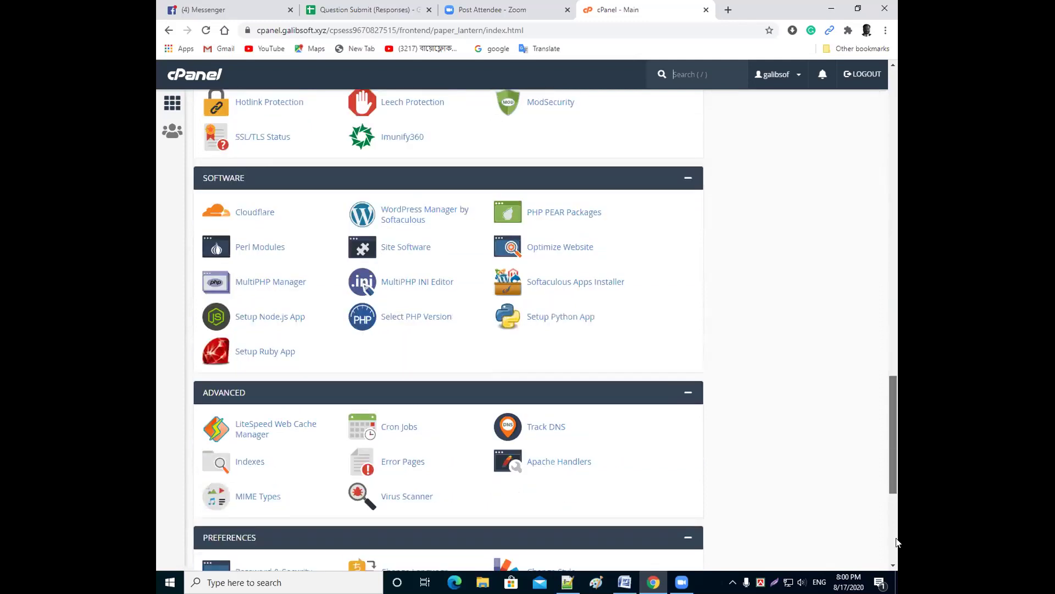
scroll(581, 313, "down", 5)
scroll(583, 311, "up", 4)
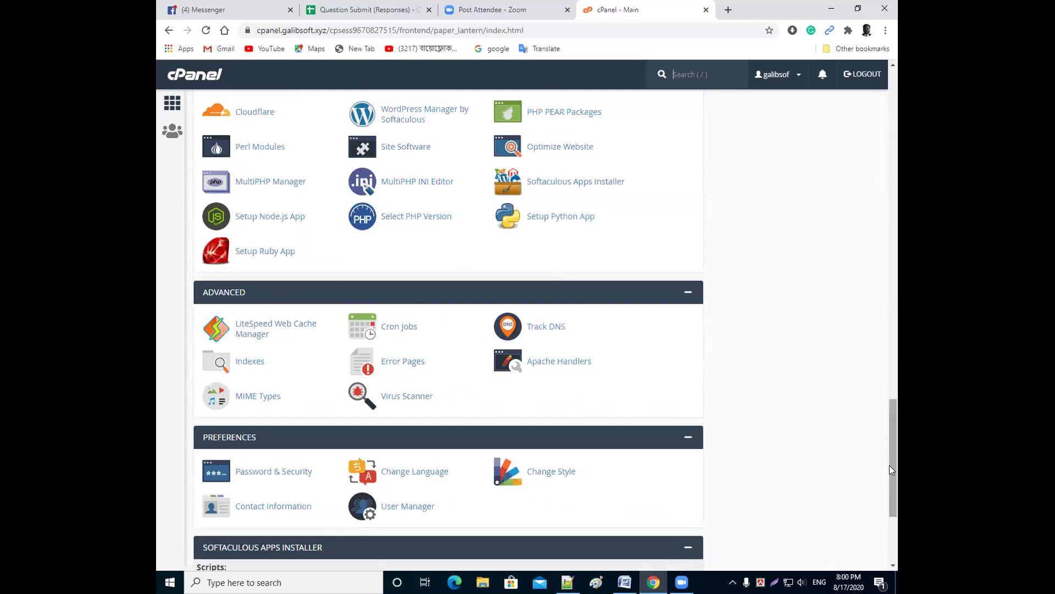
left_click_drag(890, 466, 889, 465)
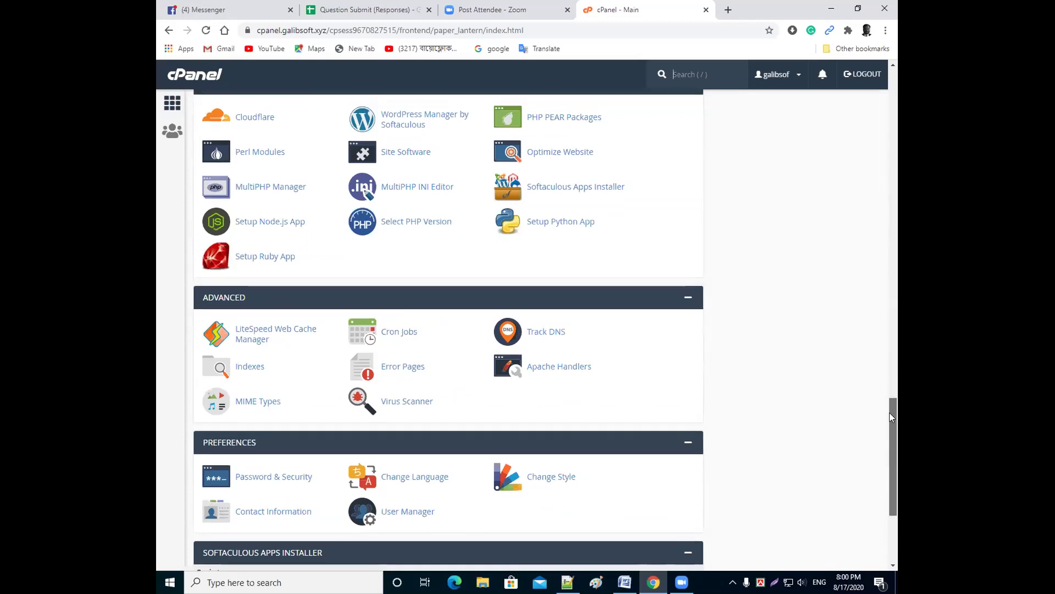
scroll(890, 411, "up", 4)
scroll(625, 183, "up", 1)
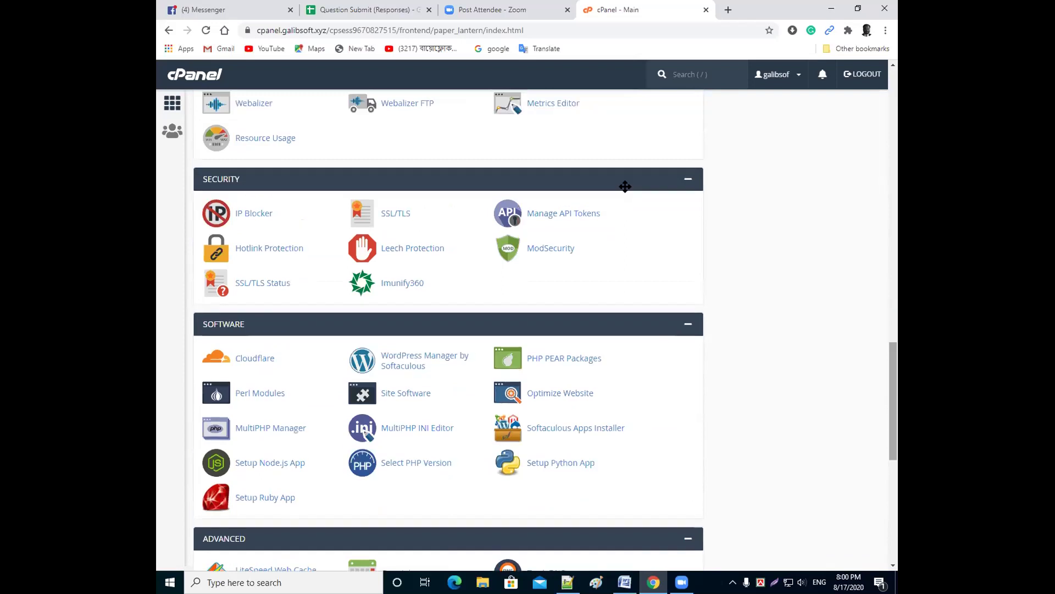
left_click(549, 433)
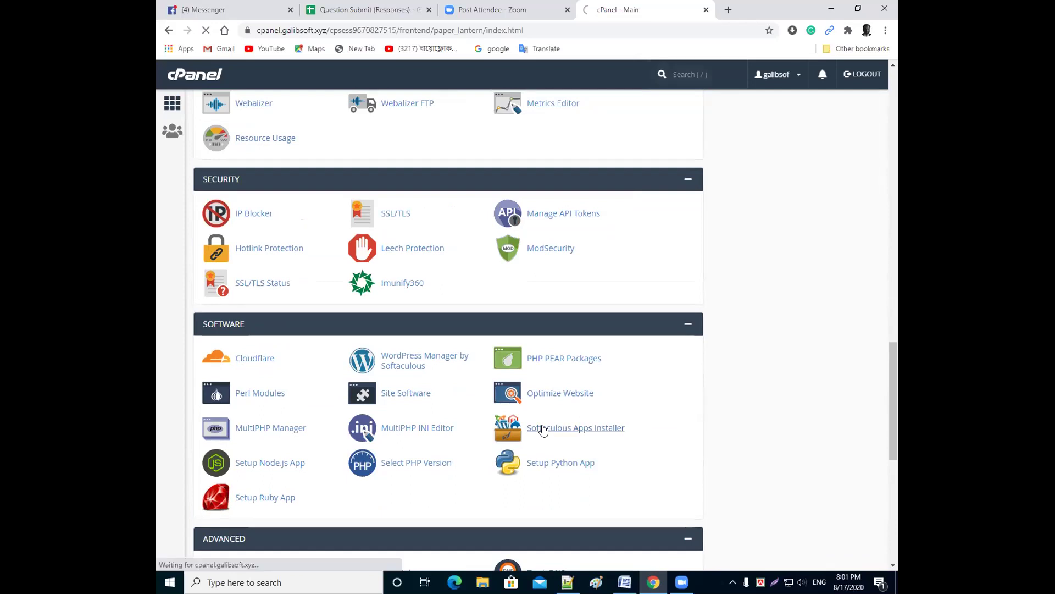
Start a new WordPress installation from the Softaculous Apps Installer
left_click(543, 429)
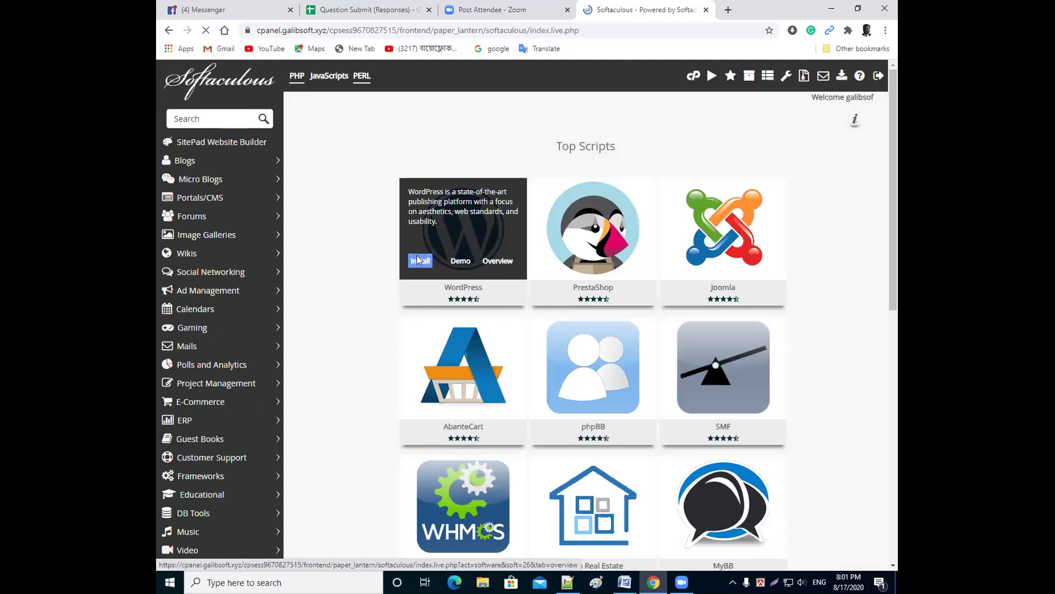
left_click(416, 261)
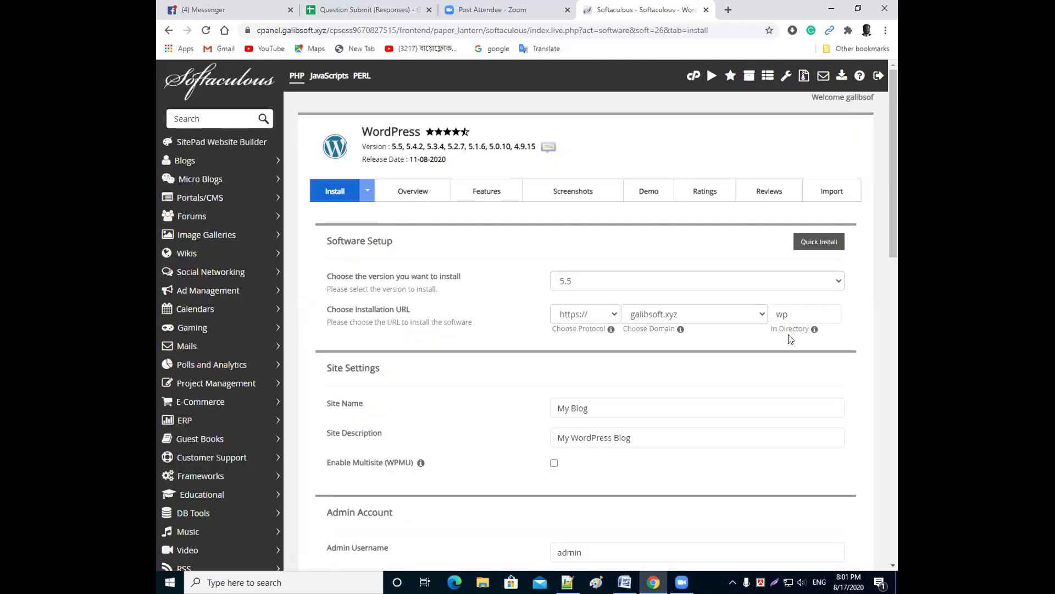
Clear the 'wp' install directory so WordPress installs at the galibsoft.xyz root, keeping other defaults
left_click(795, 314)
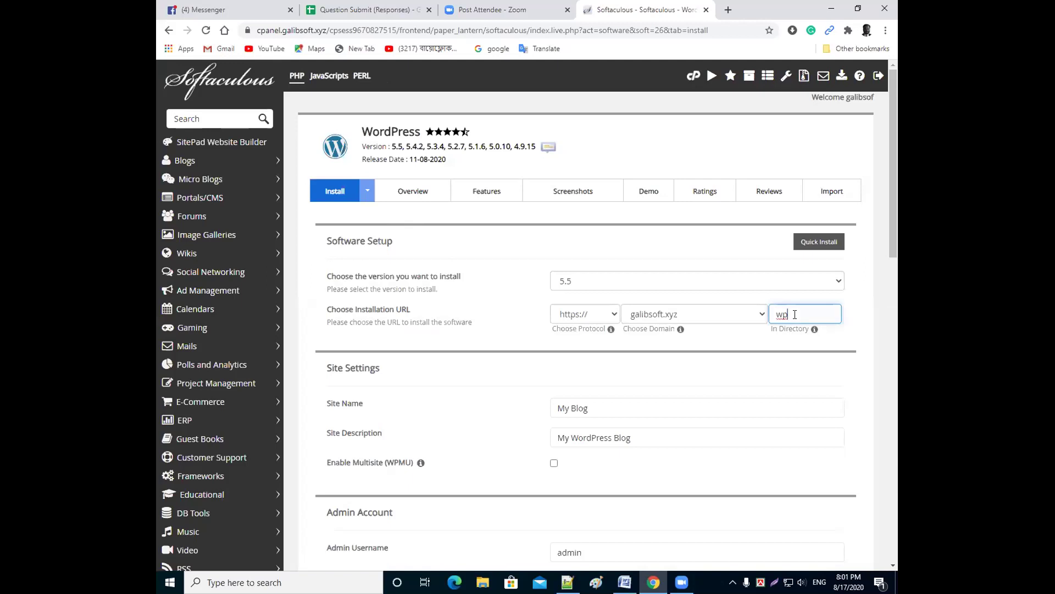
key("BackSpace")
key("BackSpace")
left_click(594, 406)
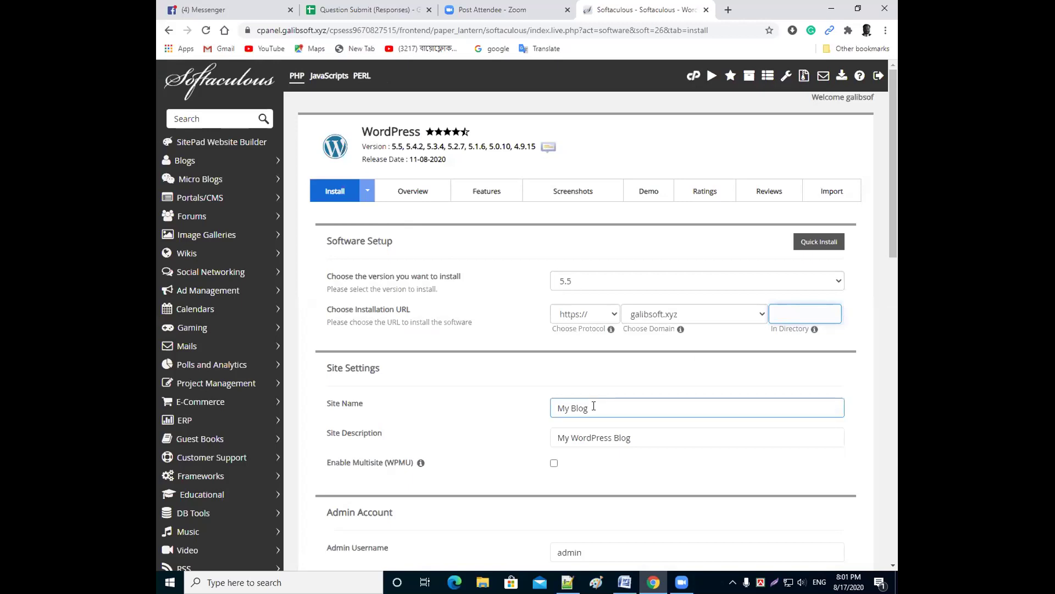
left_click(638, 438)
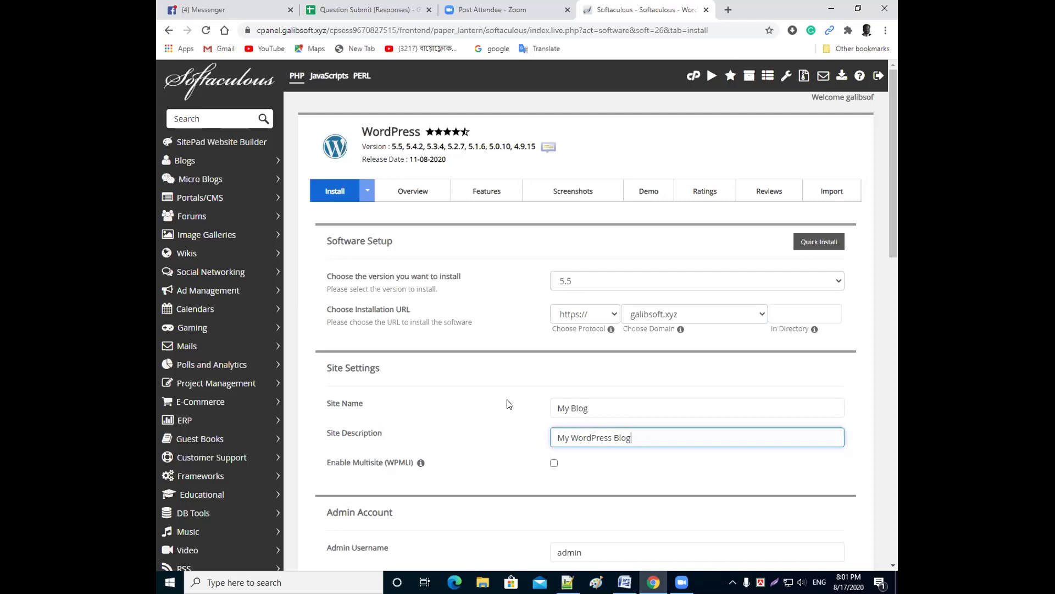
scroll(496, 389, "down", 3)
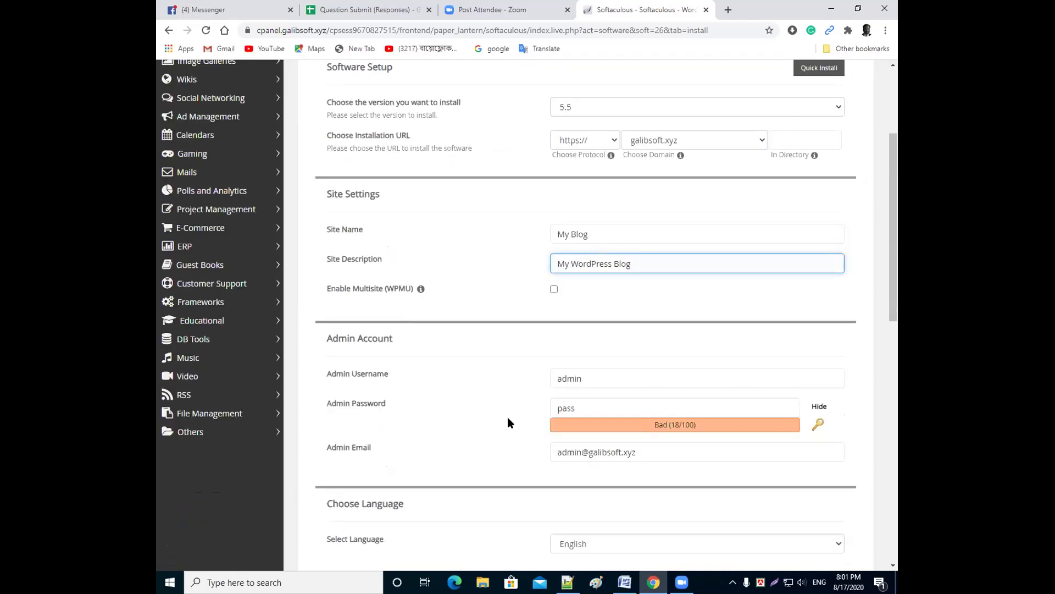
scroll(573, 417, "down", 3)
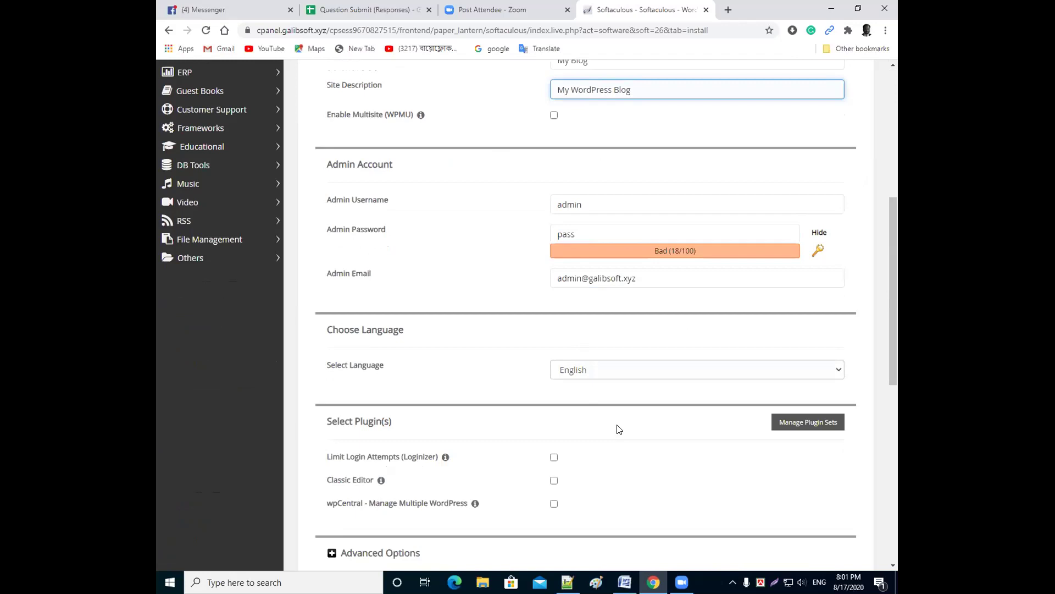
scroll(627, 431, "down", 8)
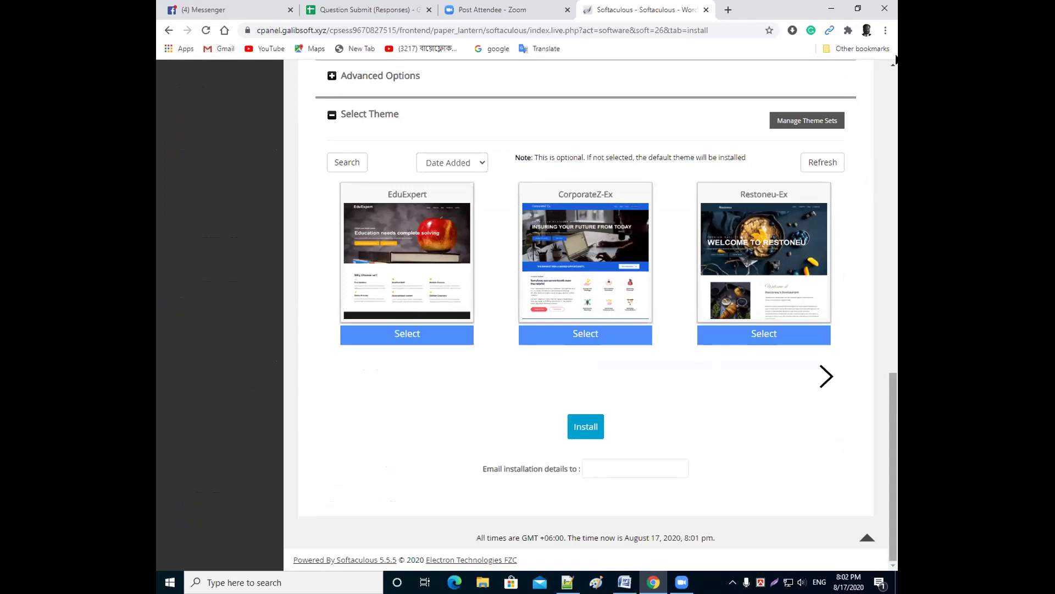
scroll(894, 59, "up", 15)
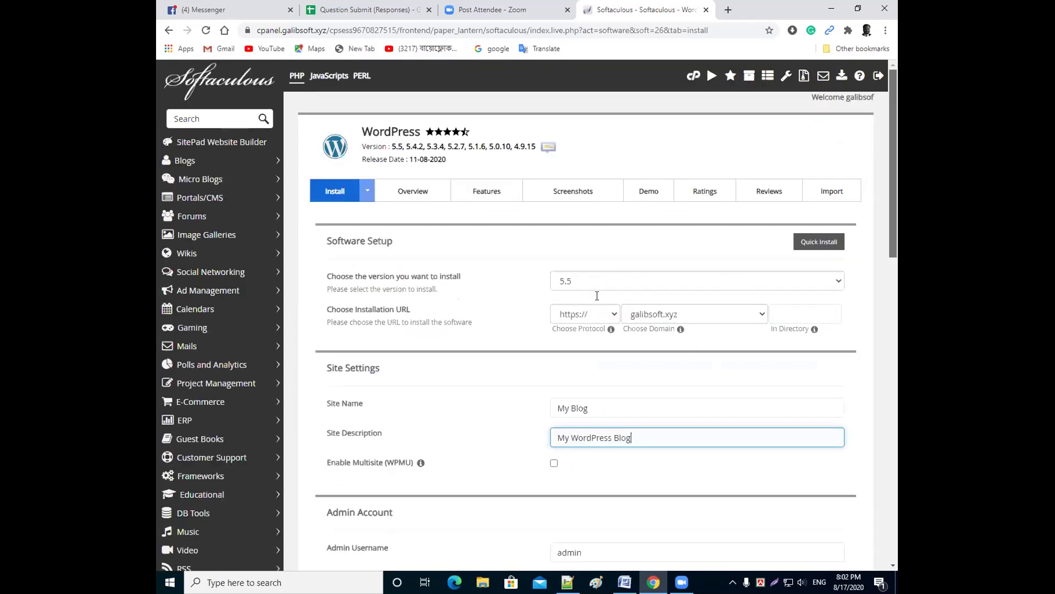
scroll(597, 296, "down", 2)
left_click(593, 293)
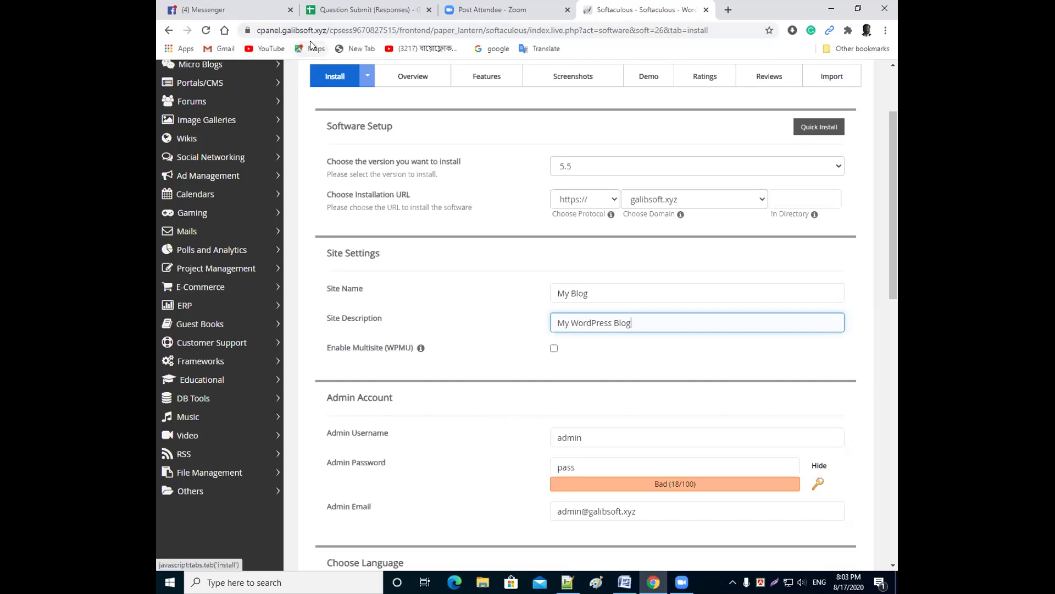
Change the site name from My Blog to 'Galib Soft'
left_click_drag(584, 293, 520, 304)
left_click(605, 290)
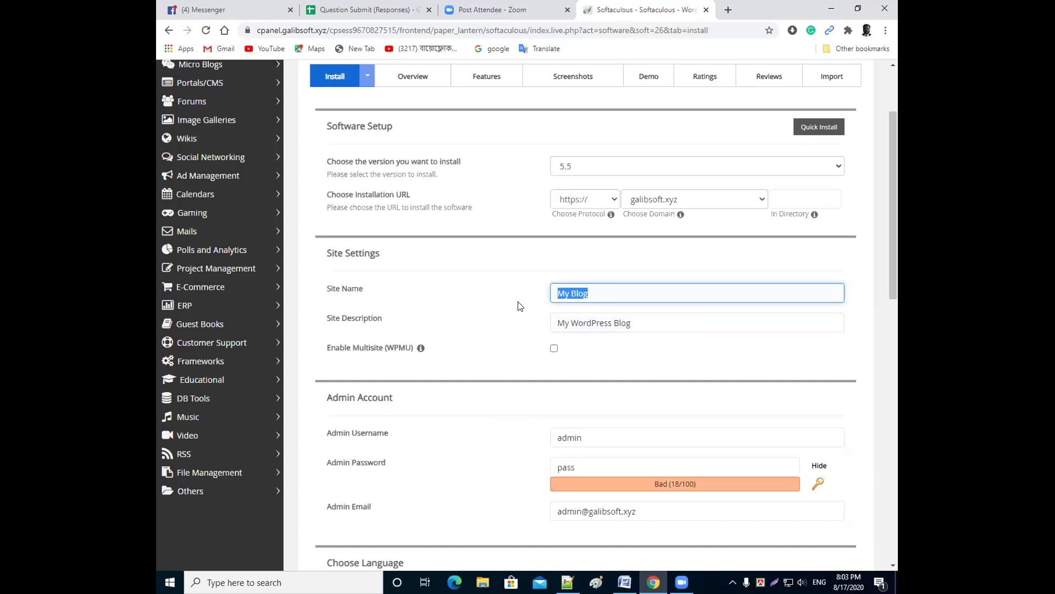
type("galibs")
key("BackSpace")
key("BackSpace")
key("BackSpace")
type("li")
key("BackSpace")
key("BackSpace")
type("ft")
key("BackSpace")
key("BackSpace")
type("lib")
key("BackSpace")
key("BackSpace")
key("BackSpace")
key("BackSpace")
key("BackSpace")
type("Galib Soft")
Set the site description to 'Software Distribution' and enter a custom admin username
left_click(593, 322)
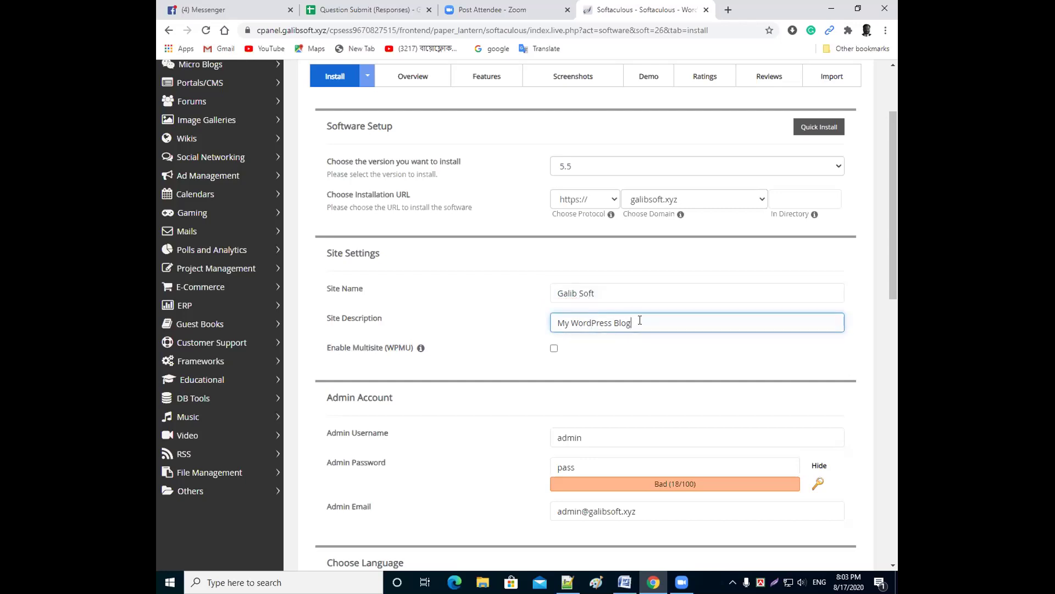
key("BackSpace")
key("BackSpace")
key("BackSpace")
key("BackSpace")
key("BackSpace")
key("BackSpace")
key("BackSpace")
key("BackSpace")
key("BackSpace")
key("BackSpace")
key("BackSpace")
key("BackSpace")
key("BackSpace")
key("BackSpace")
key("BackSpace")
key("BackSpace")
key("BackSpace")
type("Software Distribution")
left_click(592, 435)
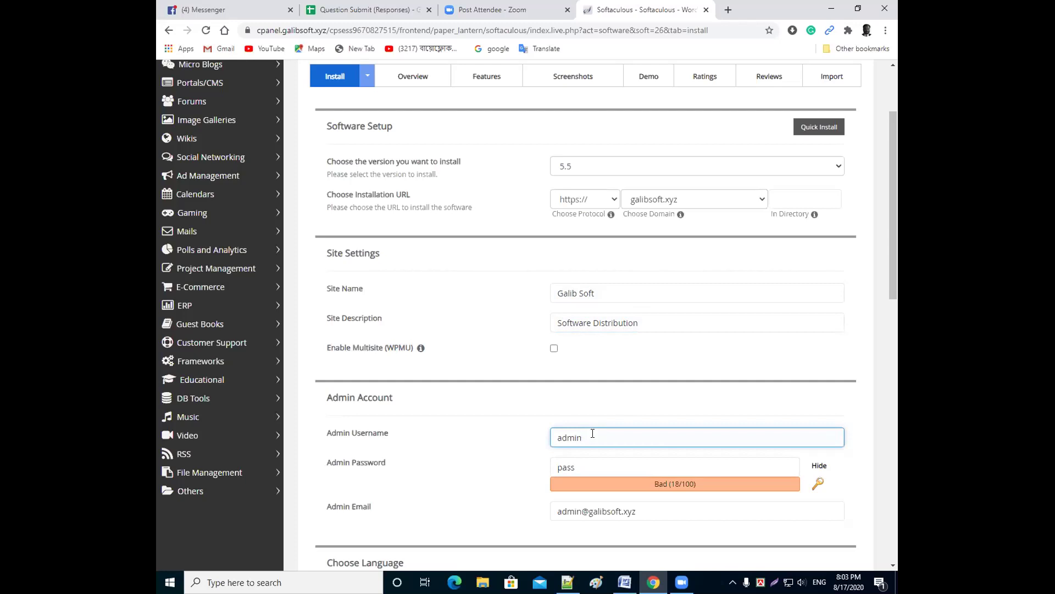
key("BackSpace")
key("BackSpace")
key("BackSpace")
key("BackSpace")
key("BackSpace")
type("Hafiz")
Replace the default admin password with a strong custom password
left_click(590, 467)
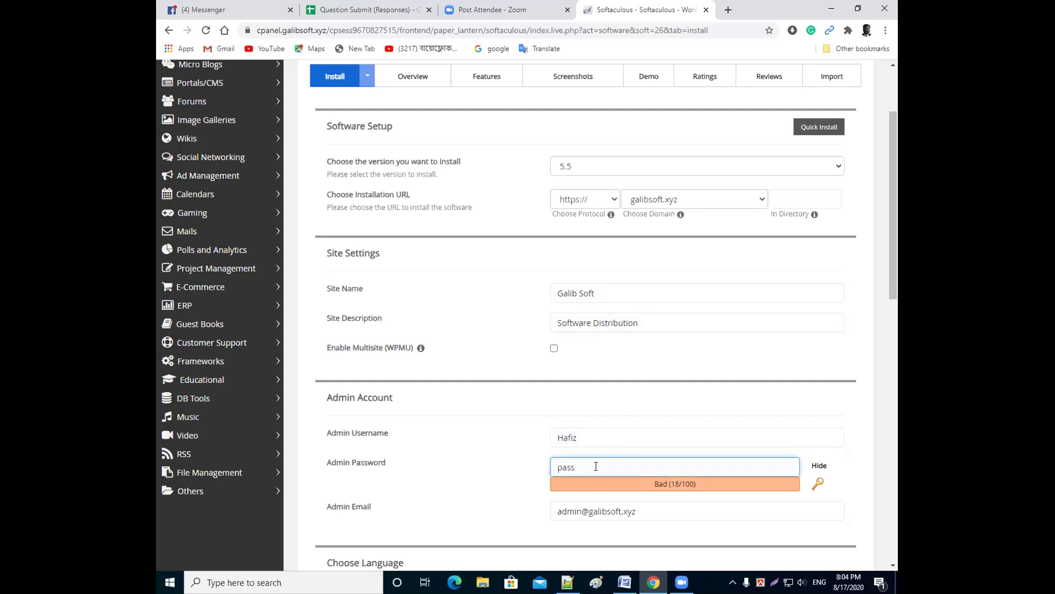
key("BackSpace")
key("BackSpace")
key("BackSpace")
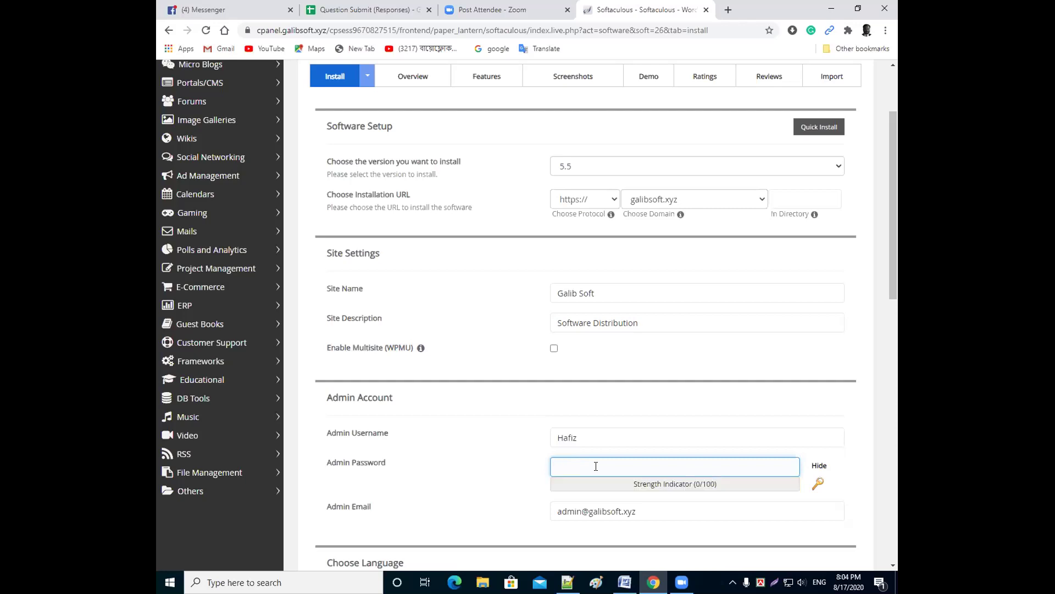
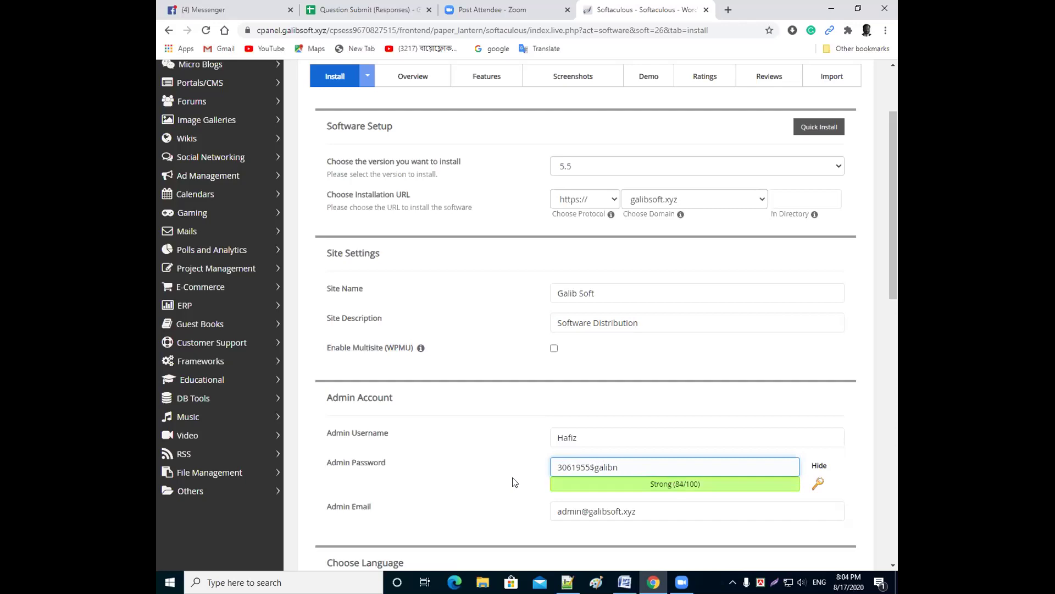
Submit the WordPress install and see it rejected because .htaccess already exists
scroll(498, 468, "down", 4)
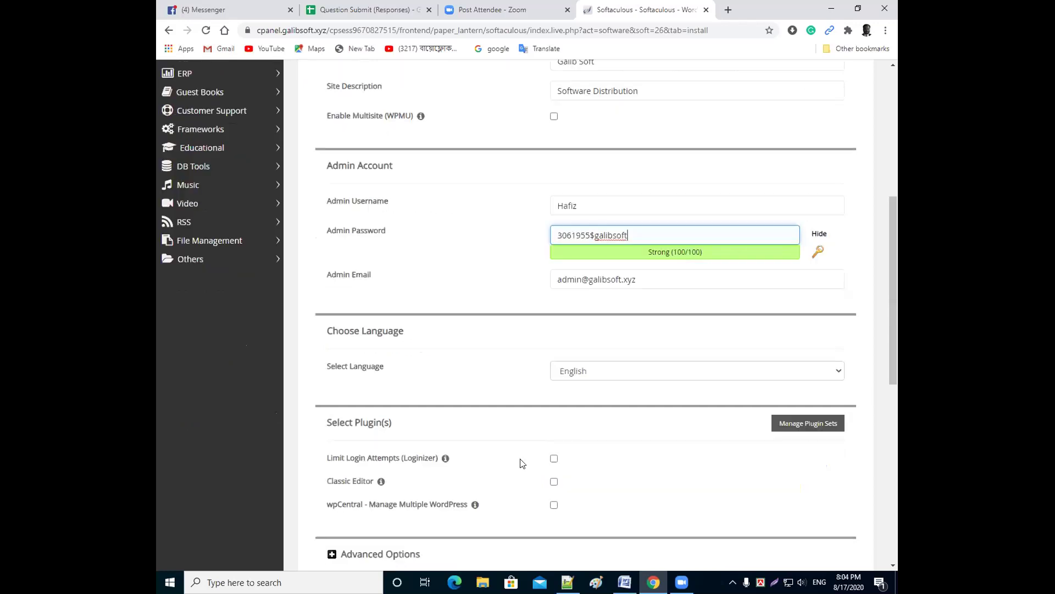
scroll(522, 463, "down", 4)
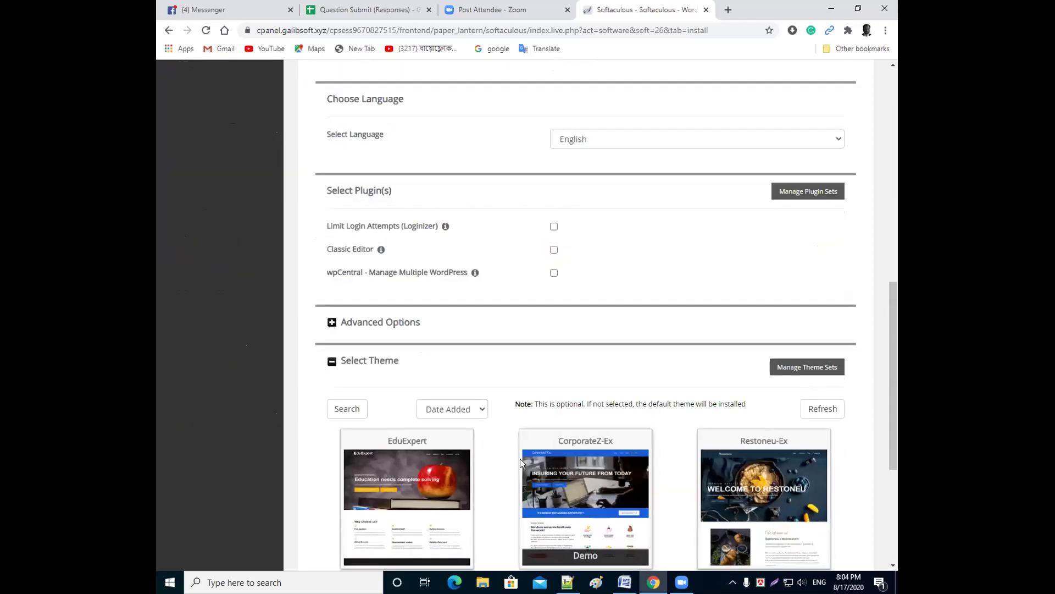
scroll(520, 463, "down", 4)
scroll(522, 464, "down", 1)
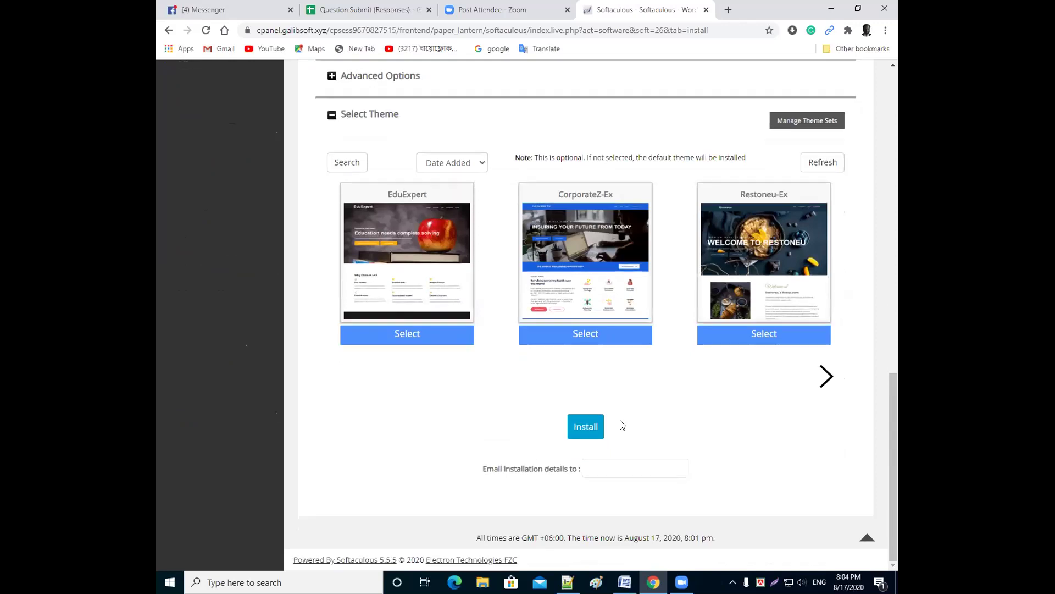
left_click(584, 426)
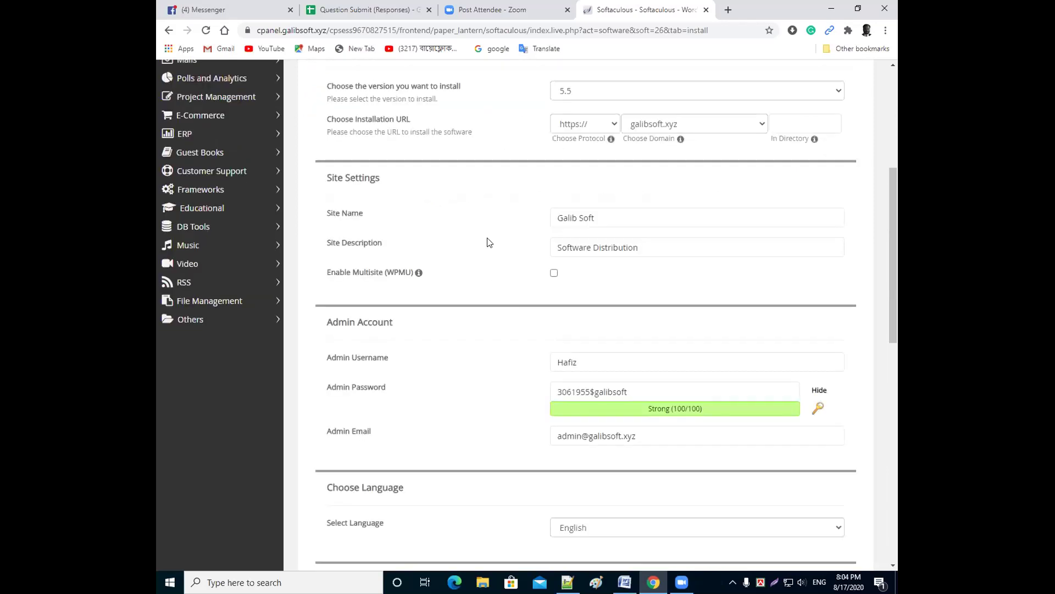
scroll(489, 242, "up", 2)
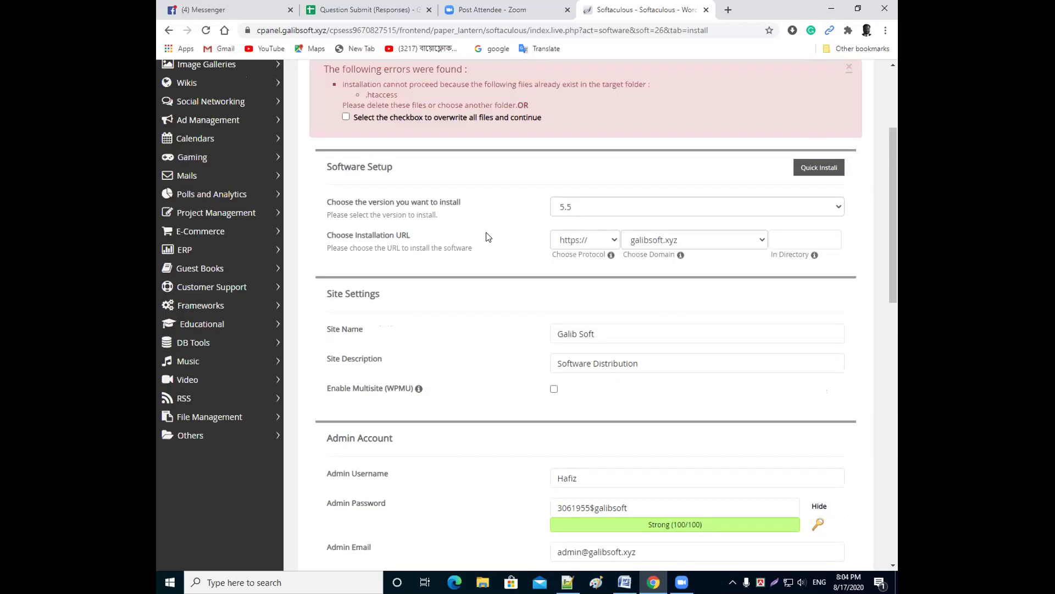
Enable overwriting all existing files and leave the form in Quick Install mode
scroll(487, 237, "up", 3)
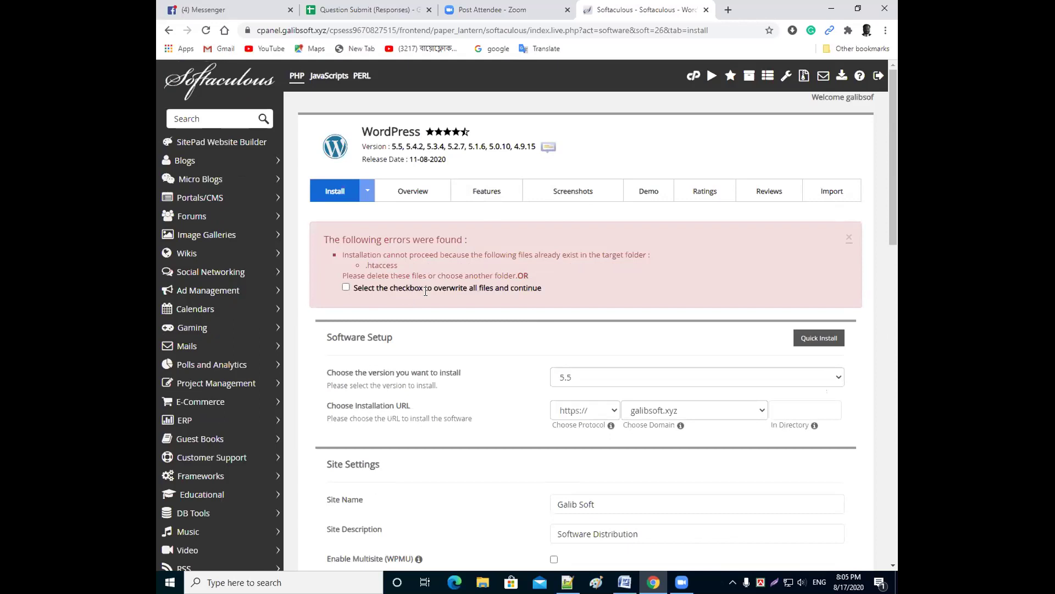
left_click(346, 288)
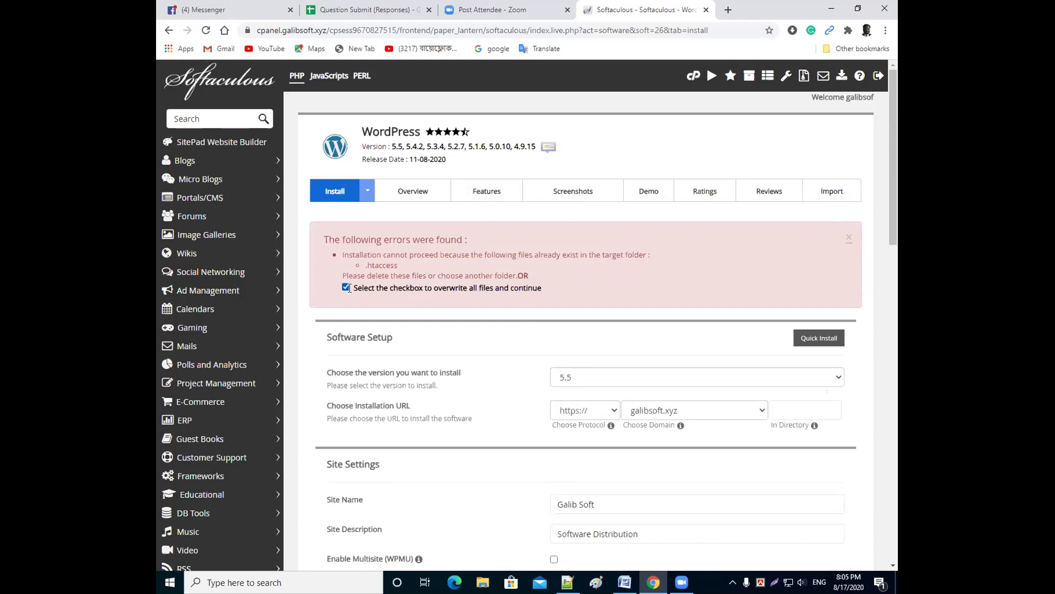
left_click(818, 337)
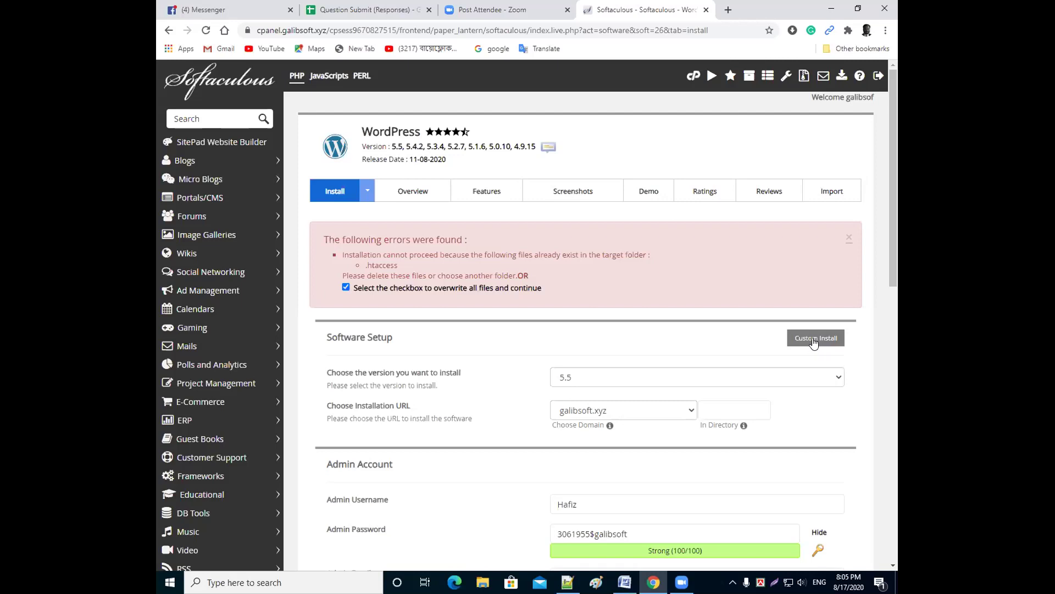
left_click(813, 341)
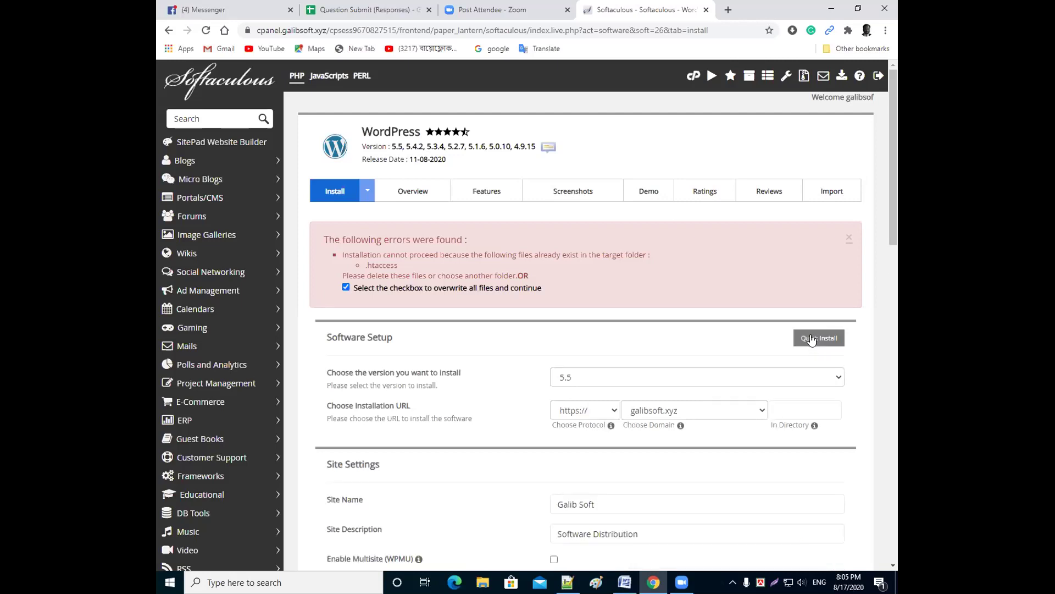
left_click(811, 339)
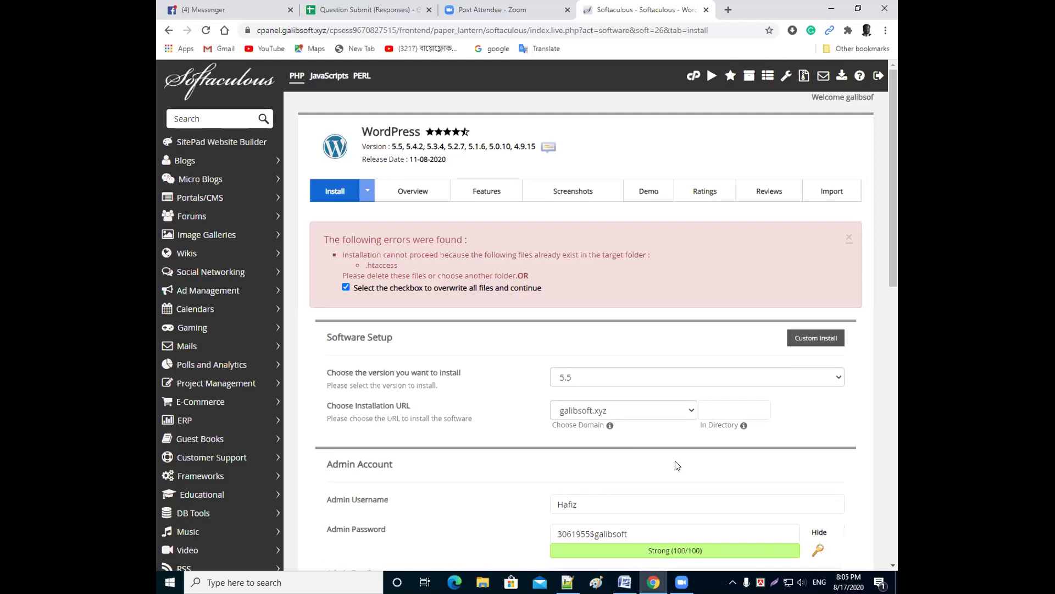
scroll(632, 439, "down", 2)
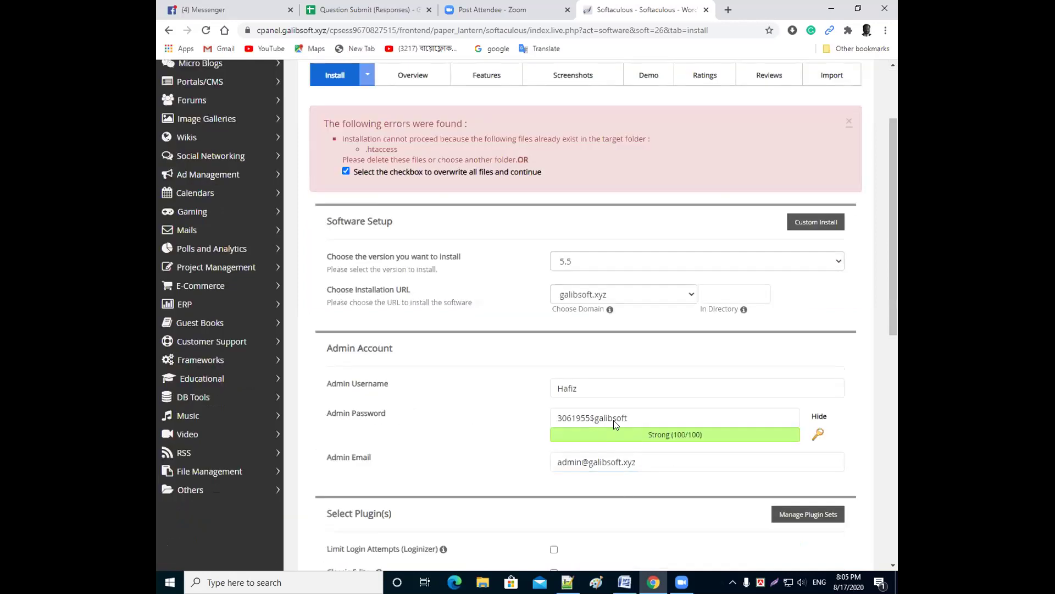
scroll(626, 349, "down", 4)
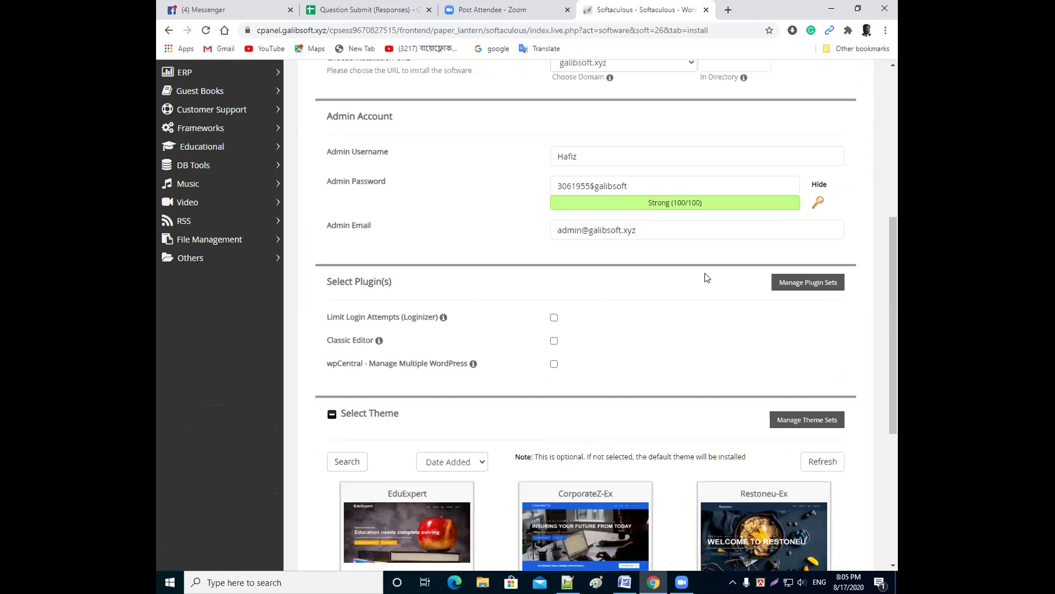
scroll(654, 311, "up", 6)
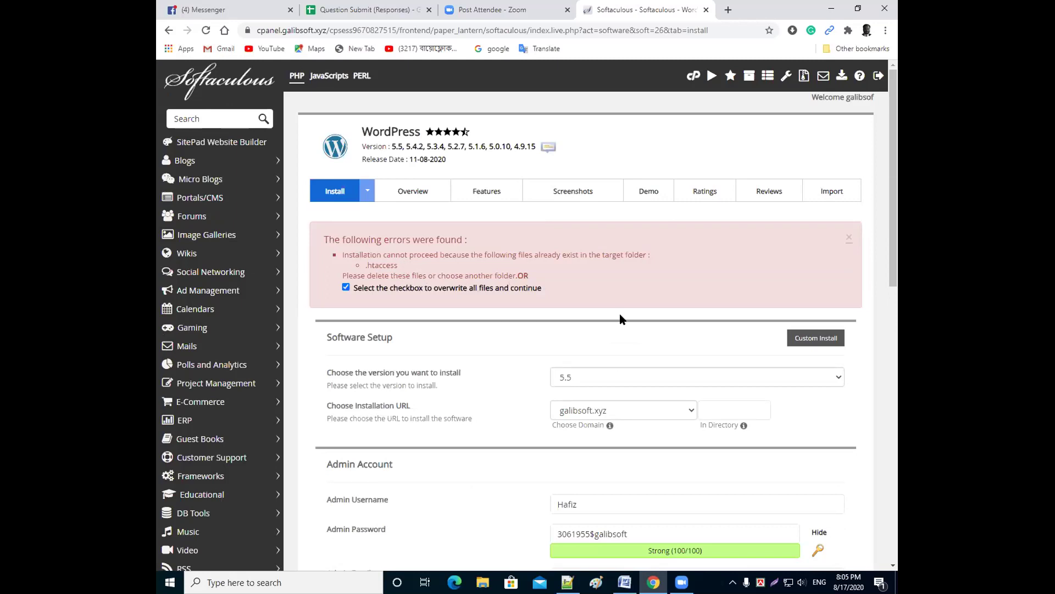
Switch back to Custom Install and submit the WordPress installation
left_click(337, 196)
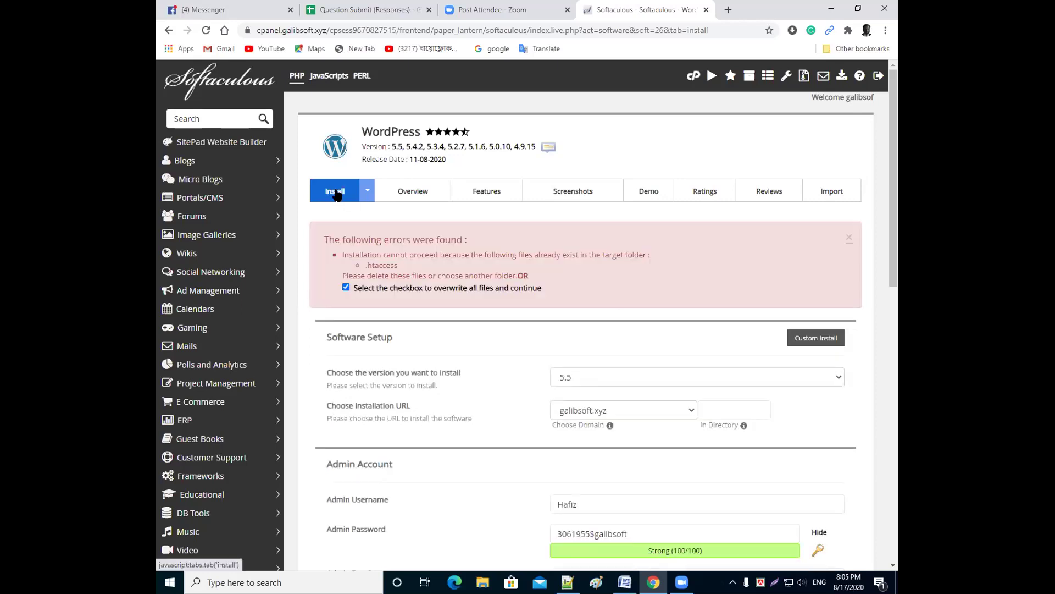
left_click(332, 195)
left_click(366, 192)
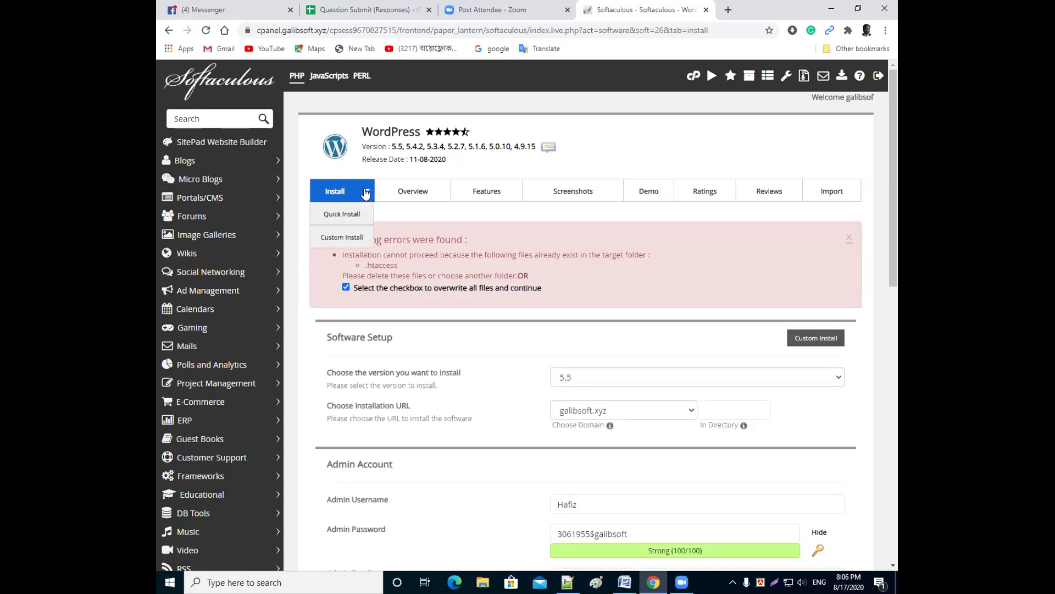
left_click(332, 238)
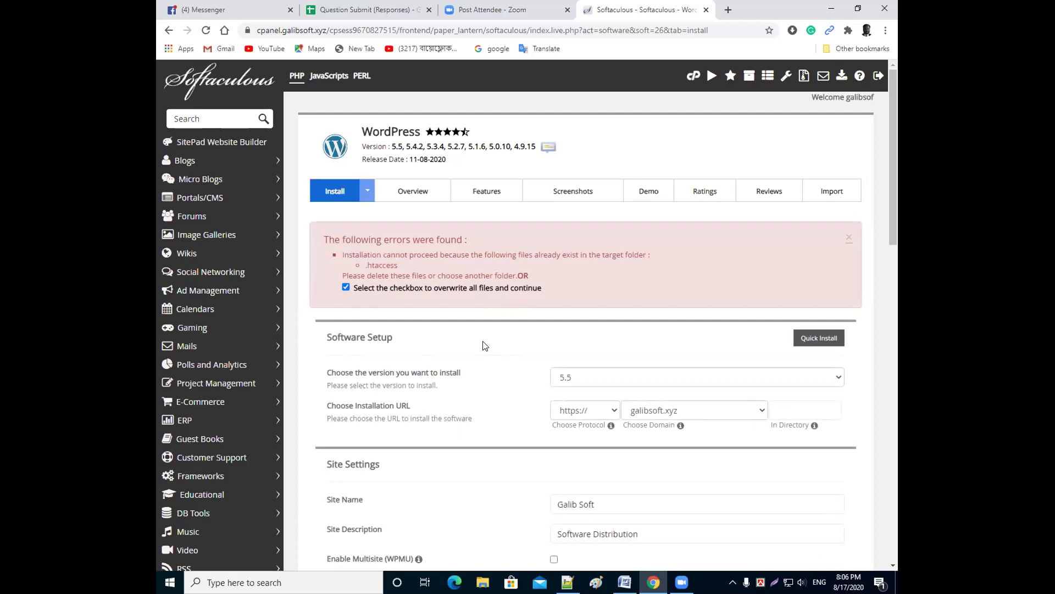
scroll(485, 344, "down", 8)
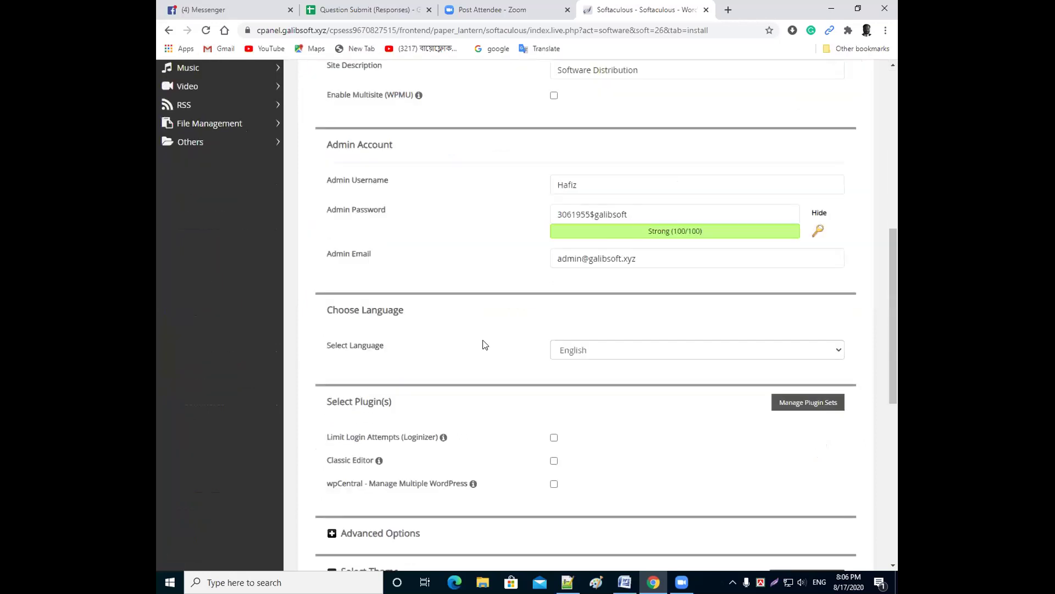
scroll(485, 345, "down", 4)
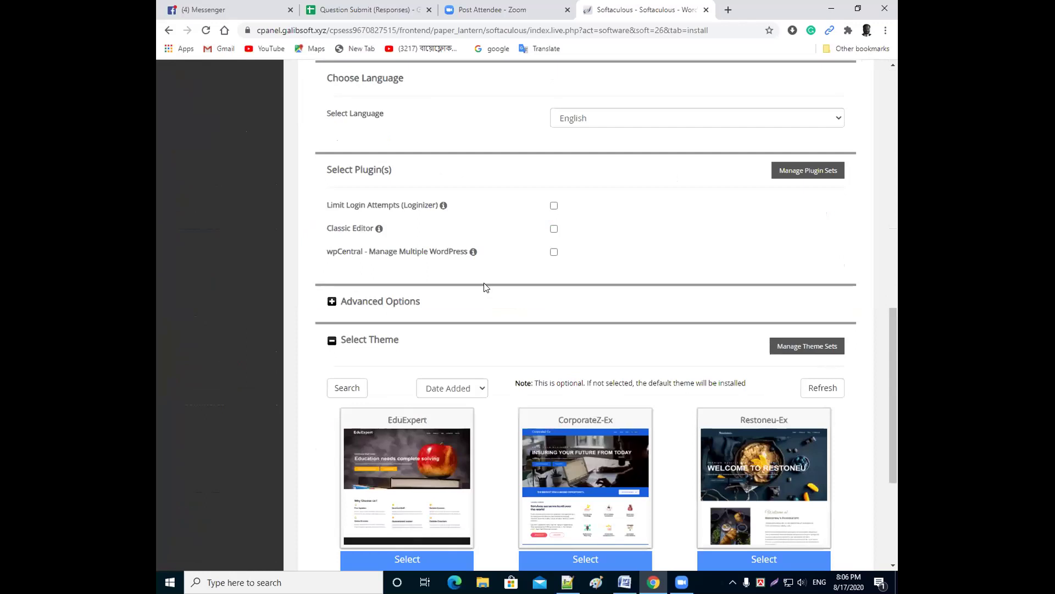
scroll(484, 285, "down", 4)
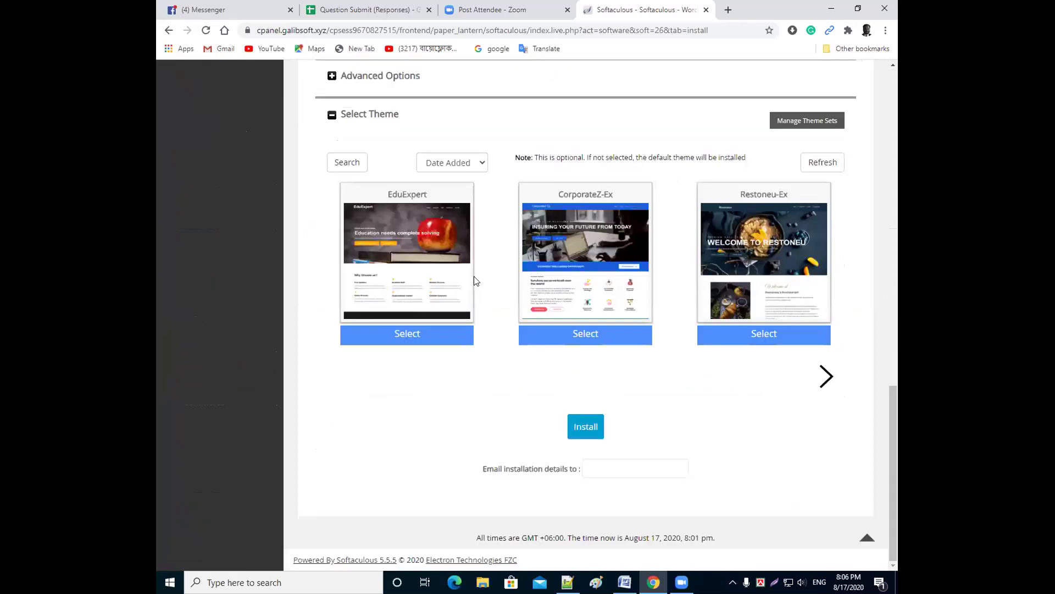
left_click(588, 424)
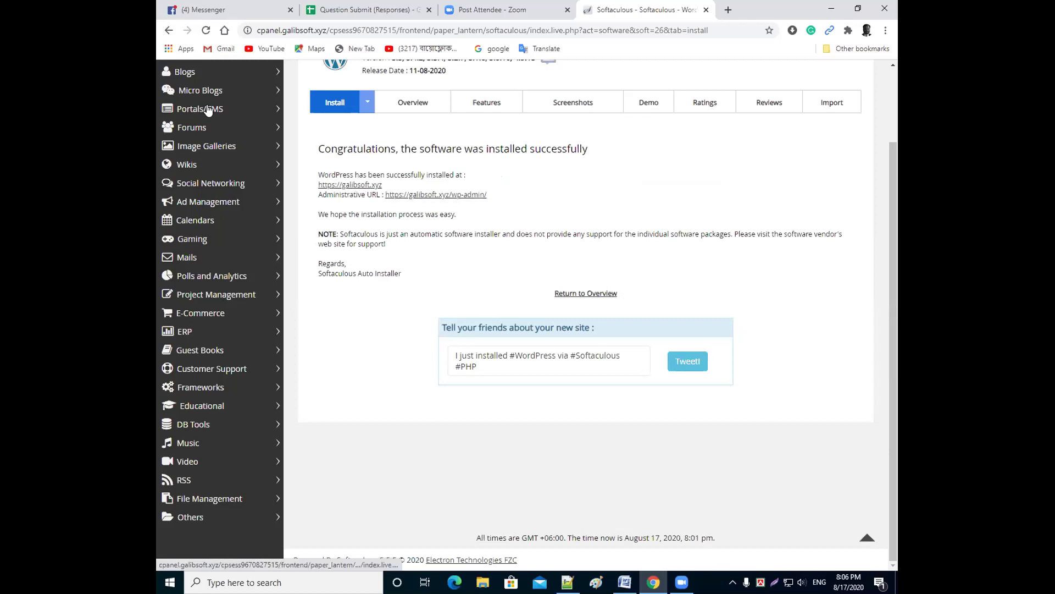
left_click(352, 185)
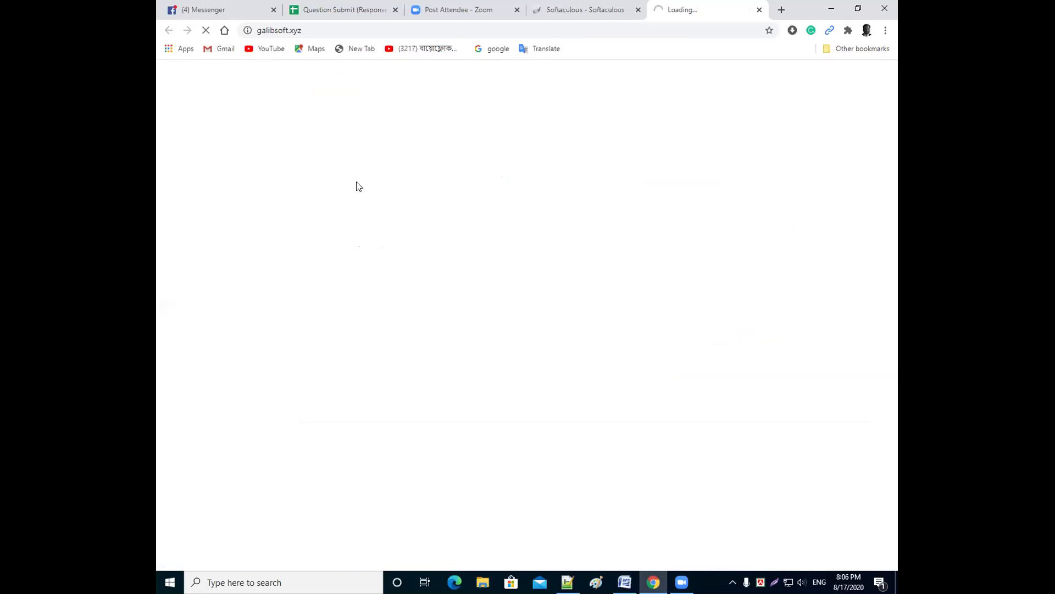